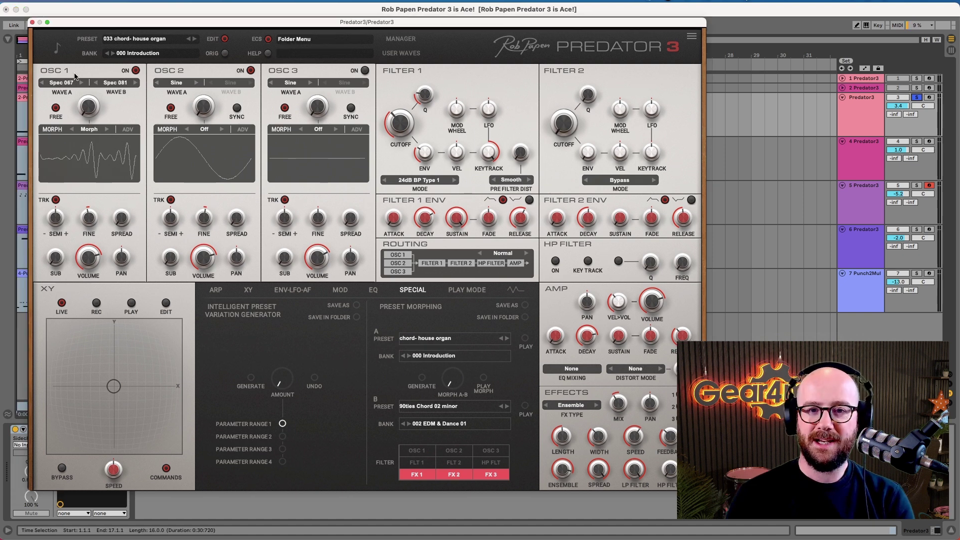
# Step: Browse the available waves for Wave A of Osc 1 without choosing a new one
pyautogui.click(75, 84)
pyautogui.moveTo(76, 86)
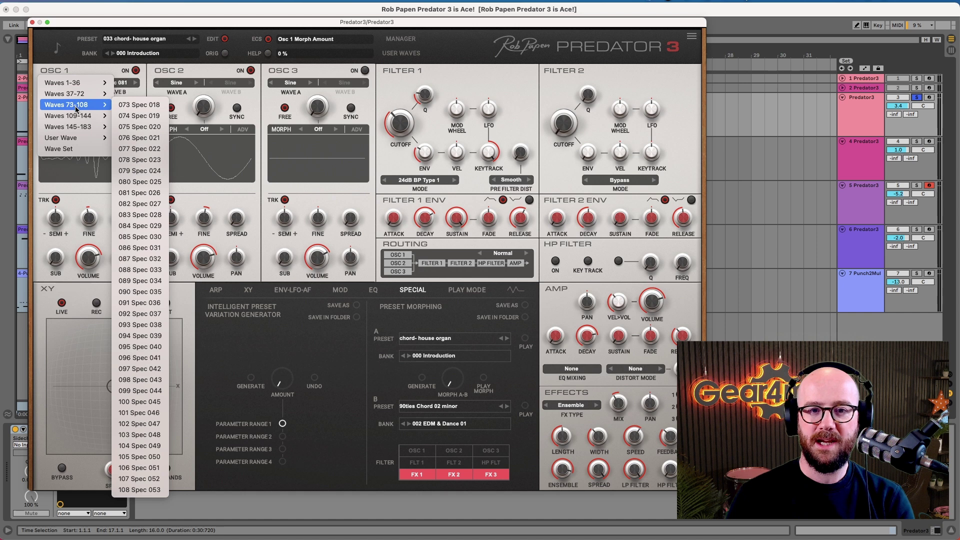
pyautogui.click(359, 101)
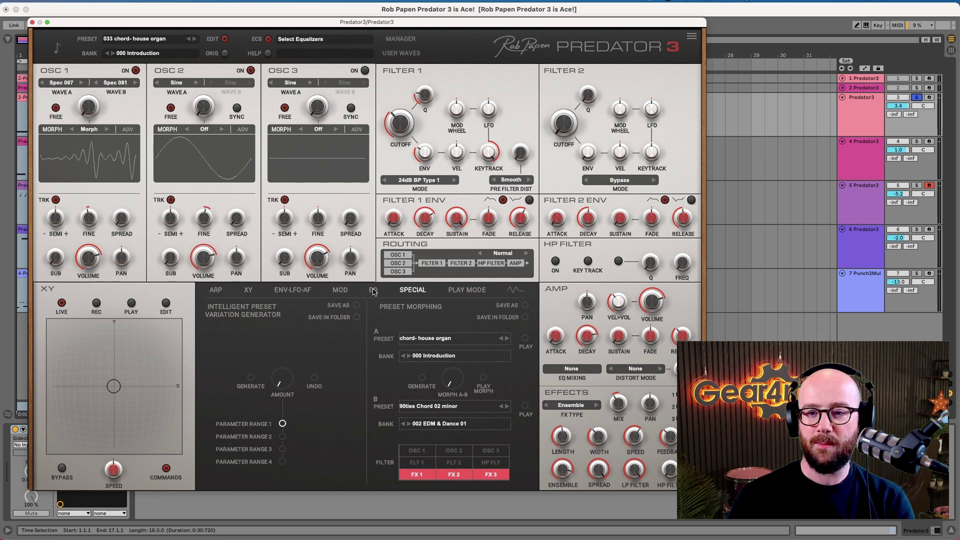
# Step: Look through the ENV-LFO-AF, ARP, XY and Special pages of the Predator 3 synth
pyautogui.click(290, 292)
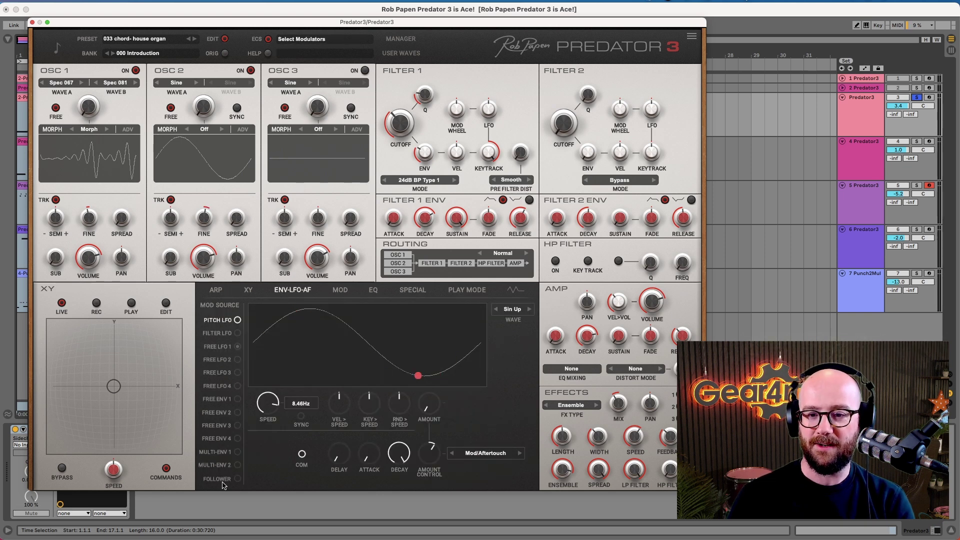
pyautogui.click(227, 290)
pyautogui.click(248, 290)
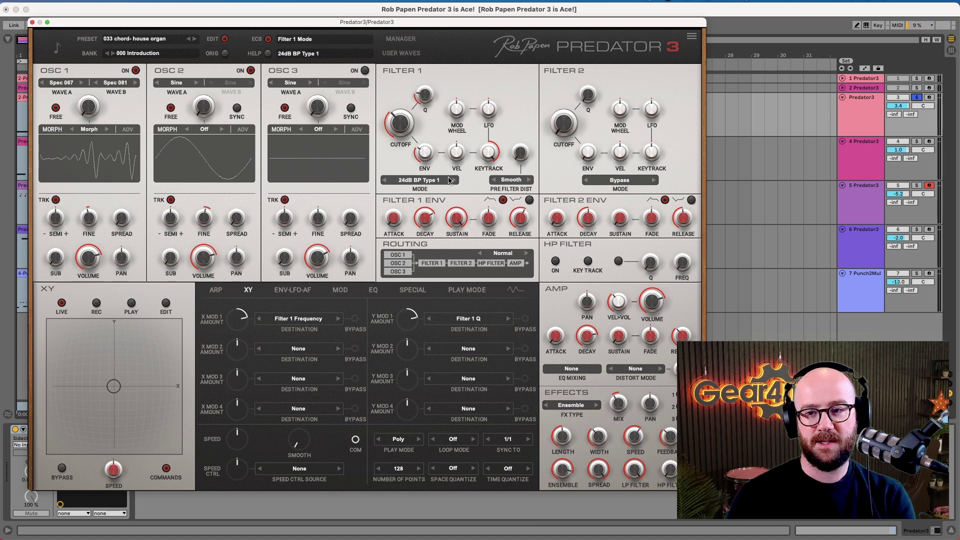
pyautogui.moveTo(521, 28)
pyautogui.mouseDown()
pyautogui.moveTo(533, 30)
pyautogui.moveTo(518, 39)
pyautogui.mouseUp()
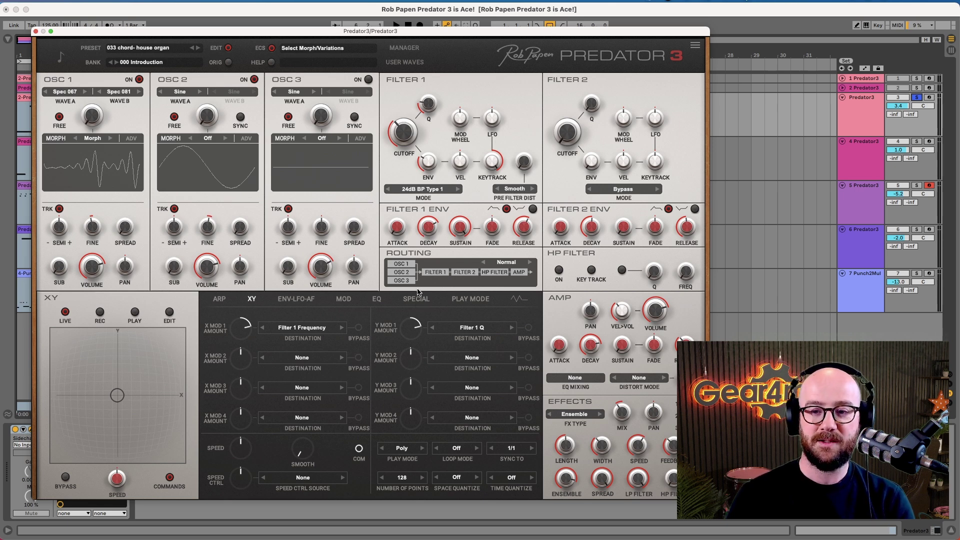
pyautogui.click(414, 299)
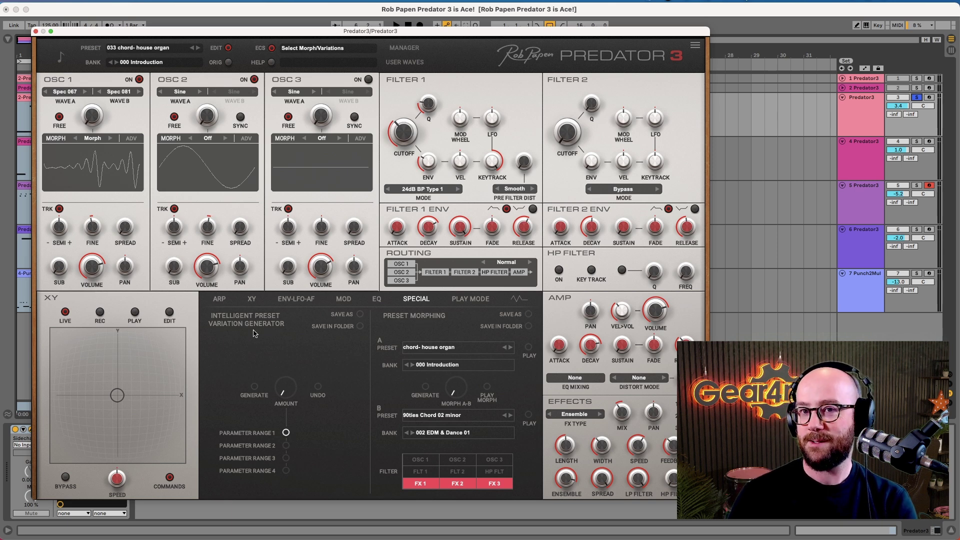
# Step: Arm Predator3 track 3 for recording and start playback, with tracks 4 and 7 also soloed
pyautogui.click(899, 110)
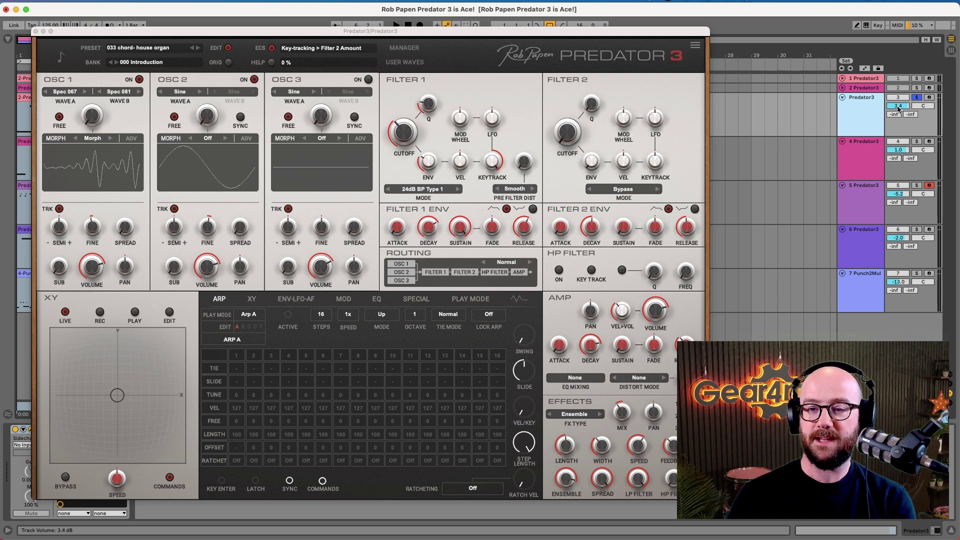
pyautogui.click(927, 100)
pyautogui.click(930, 98)
pyautogui.press('space')
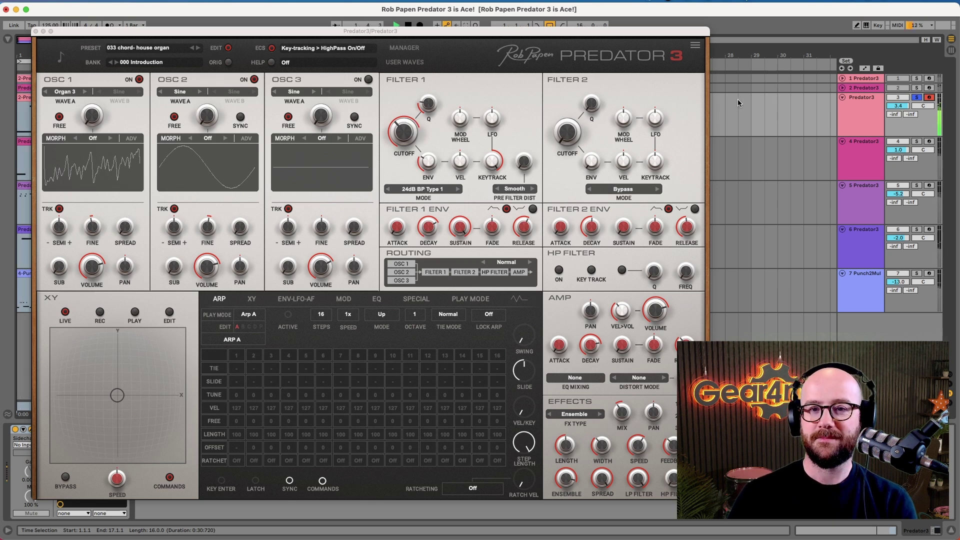
pyautogui.click(918, 142)
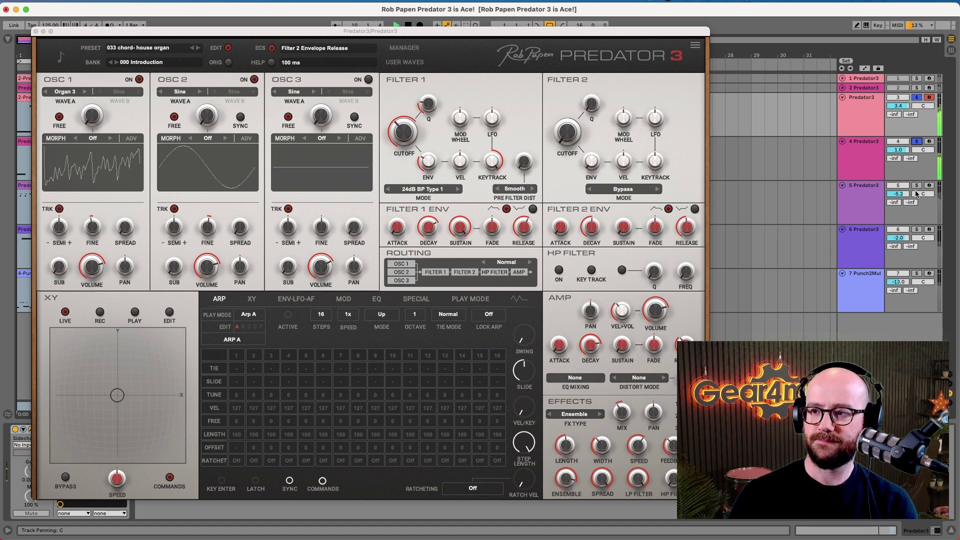
pyautogui.click(917, 273)
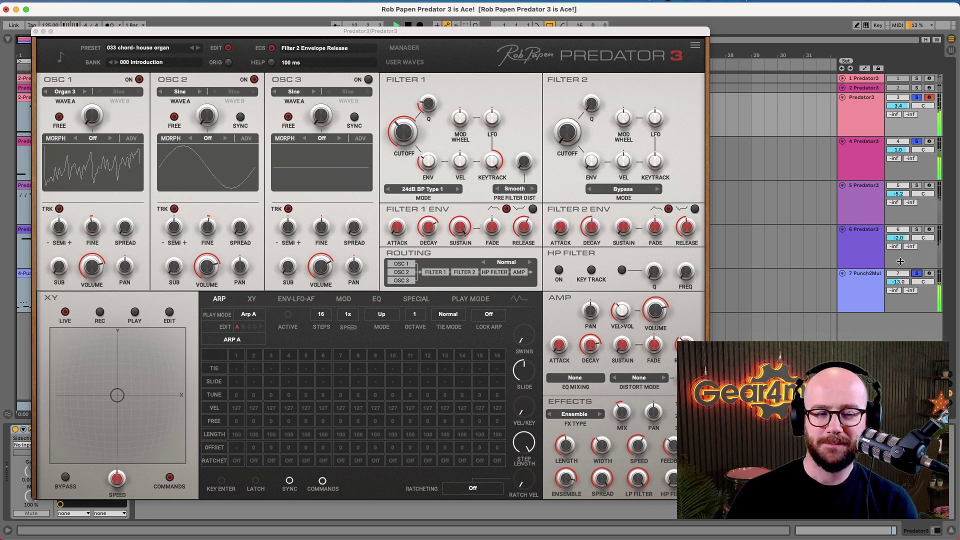
# Step: View the Punch2Multi and RP-Distort plug-ins on track 7, and close the RP-Distort window
pyautogui.click(901, 297)
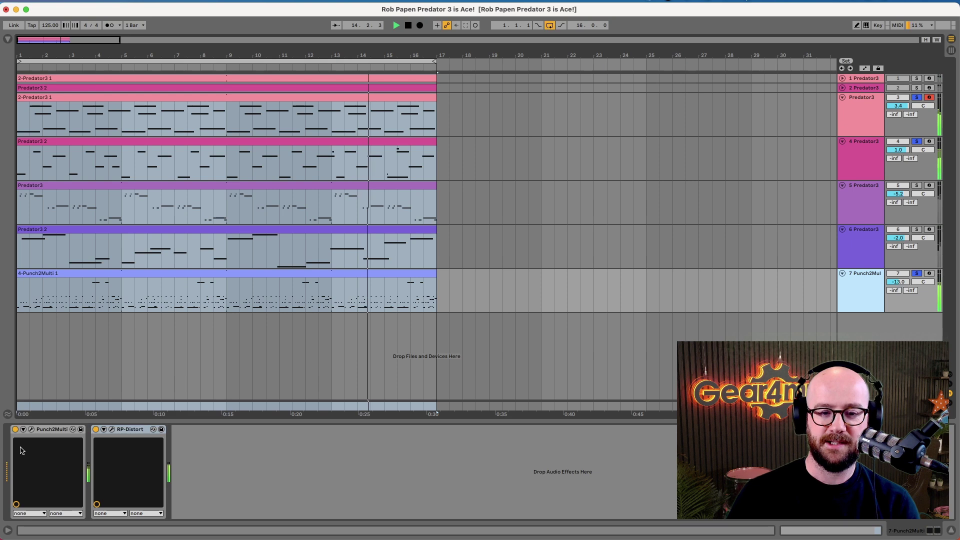
pyautogui.click(31, 430)
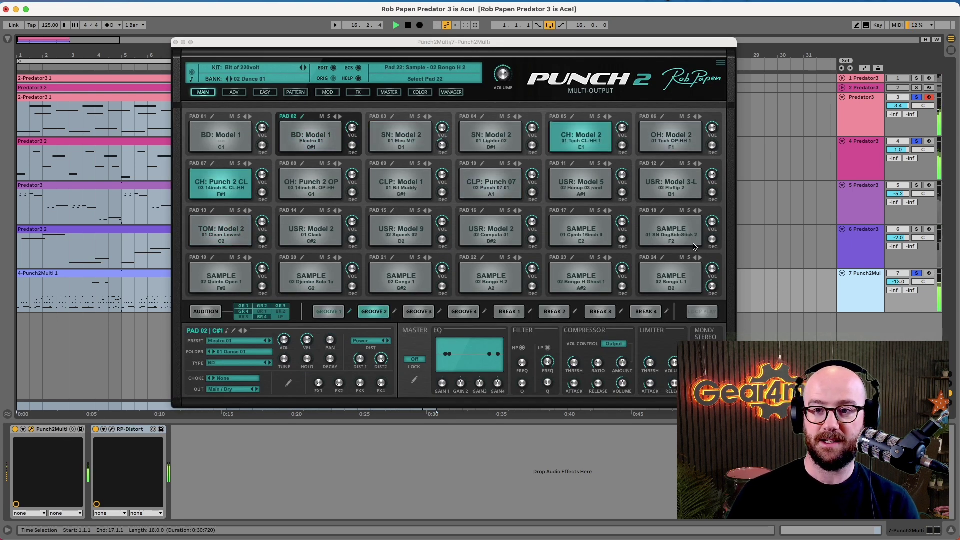
pyautogui.click(112, 429)
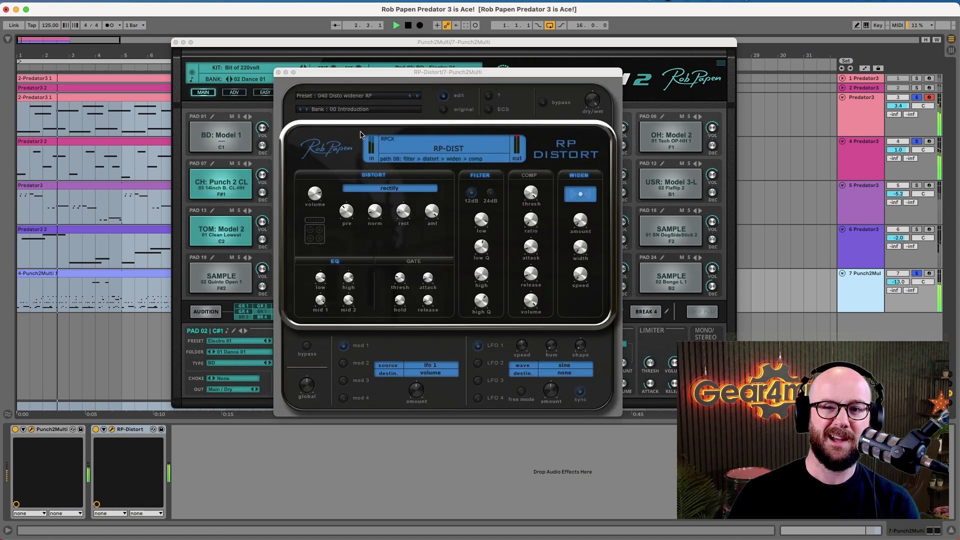
pyautogui.click(278, 73)
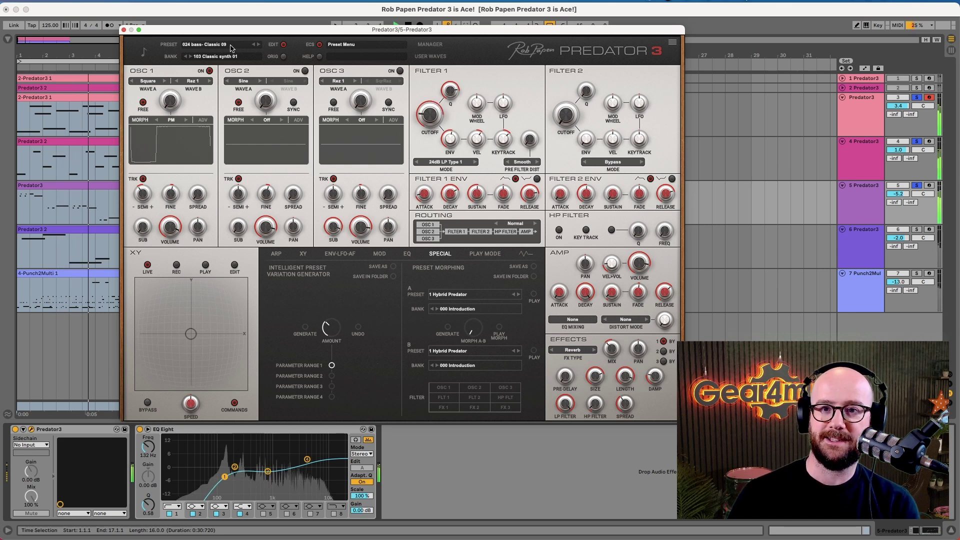
# Step: Solo track 6 and bring its Predator3 plug-in window into view
pyautogui.click(916, 229)
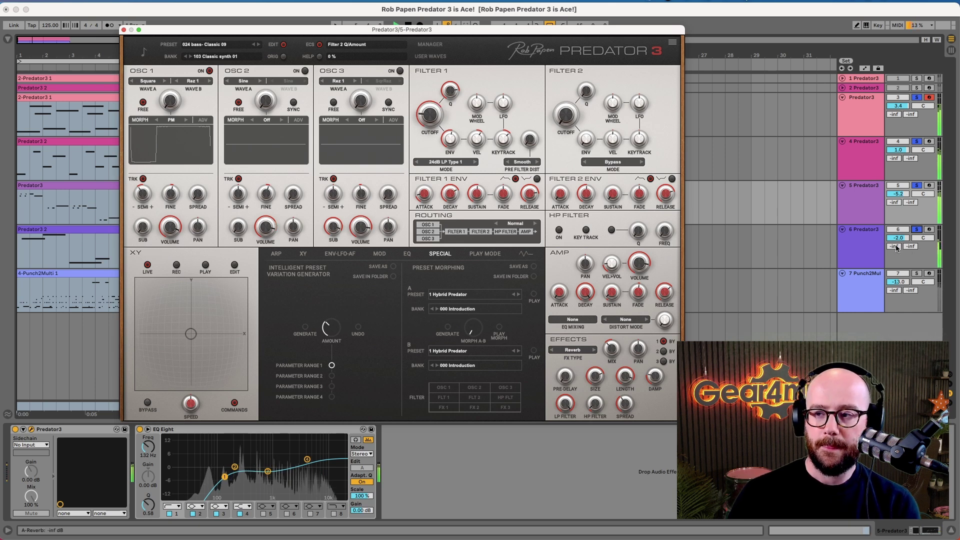
pyautogui.click(869, 248)
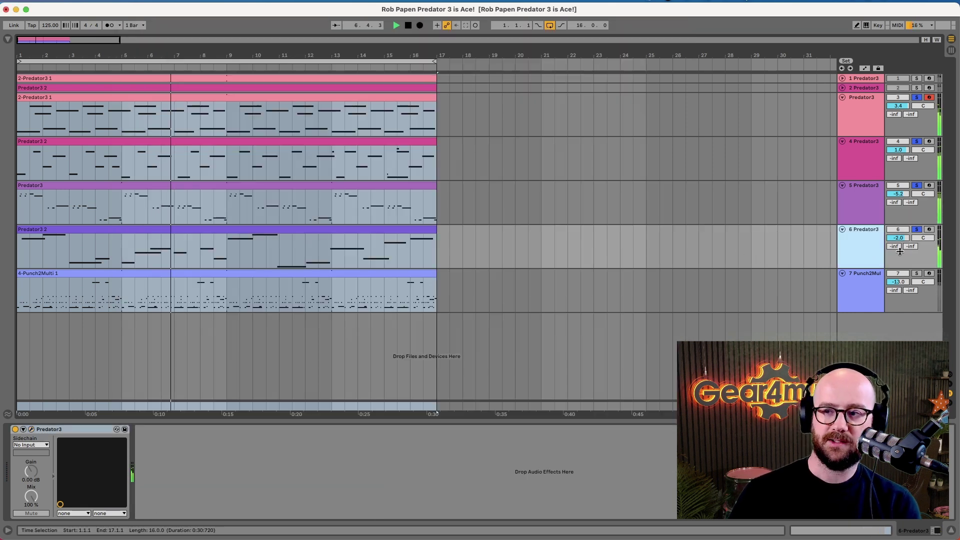
pyautogui.click(31, 430)
pyautogui.moveTo(139, 115); pyautogui.dragTo(409, 86)
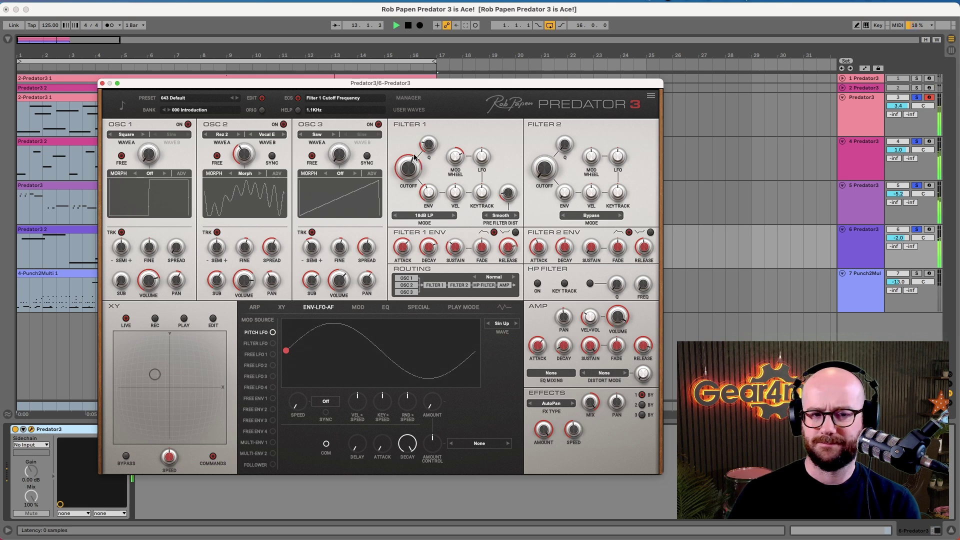
# Step: Unsolo track 5 and stop playback
pyautogui.click(916, 186)
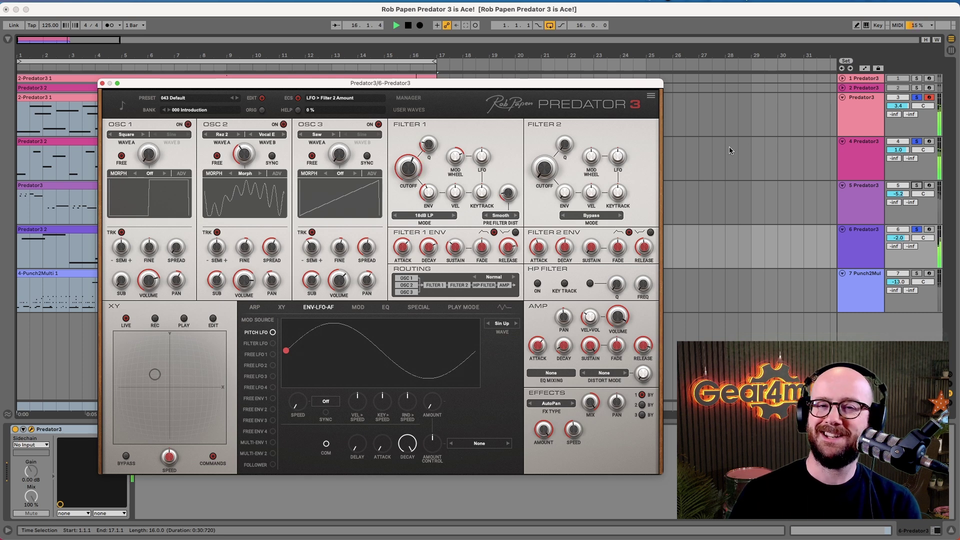
pyautogui.press('space')
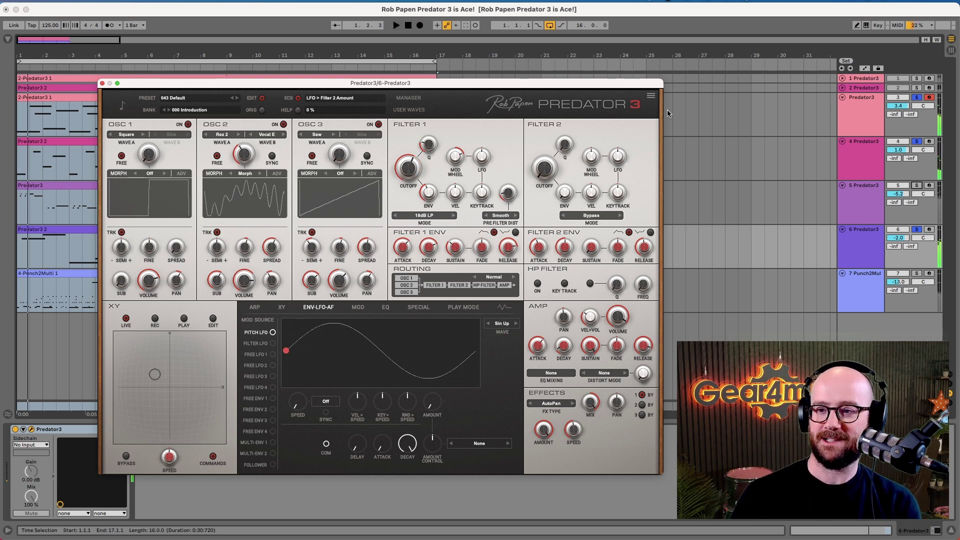
# Step: Browse Osc 1's Wave A list on track 6's Predator3 and set the Osc 2 morph amount to 57%
pyautogui.click(134, 135)
pyautogui.moveTo(146, 140)
pyautogui.click(517, 143)
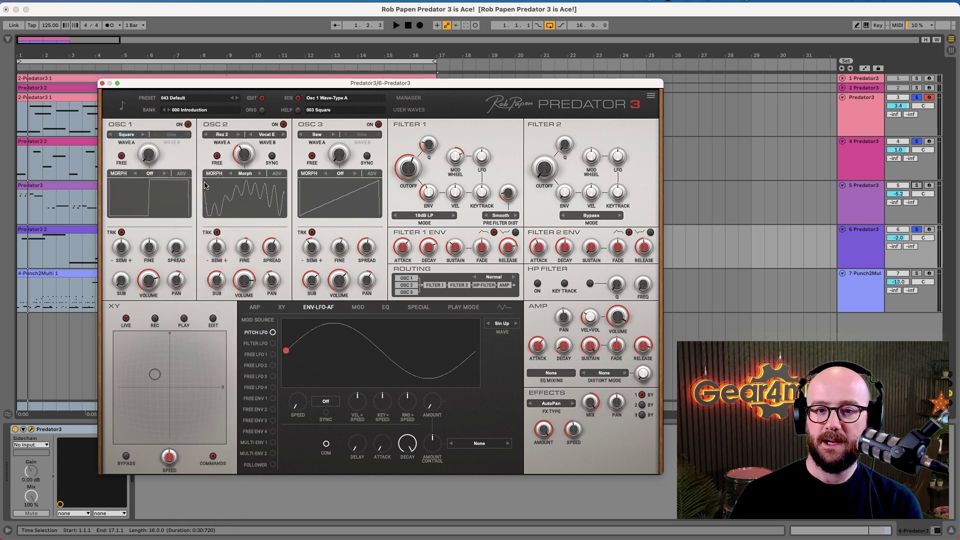
pyautogui.moveTo(245, 158); pyautogui.dragTo(245, 147)
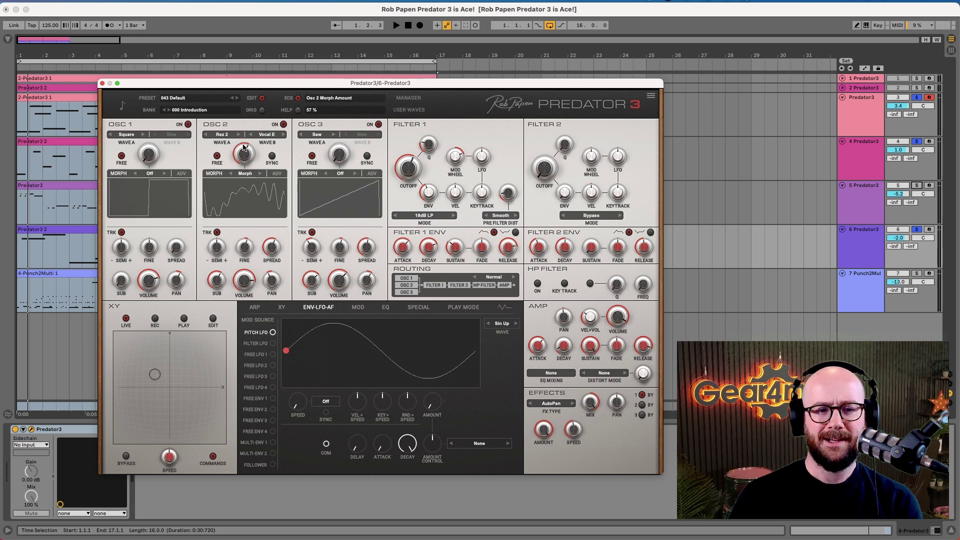
# Step: Browse presets 33-64 without loading one, and close track 6's Predator3 window
pyautogui.click(188, 99)
pyautogui.moveTo(220, 110)
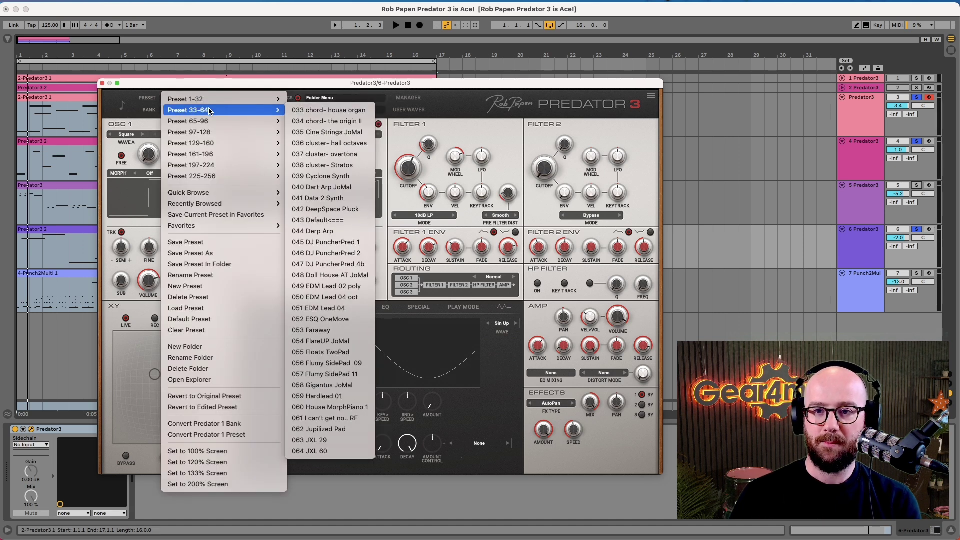
pyautogui.click(533, 135)
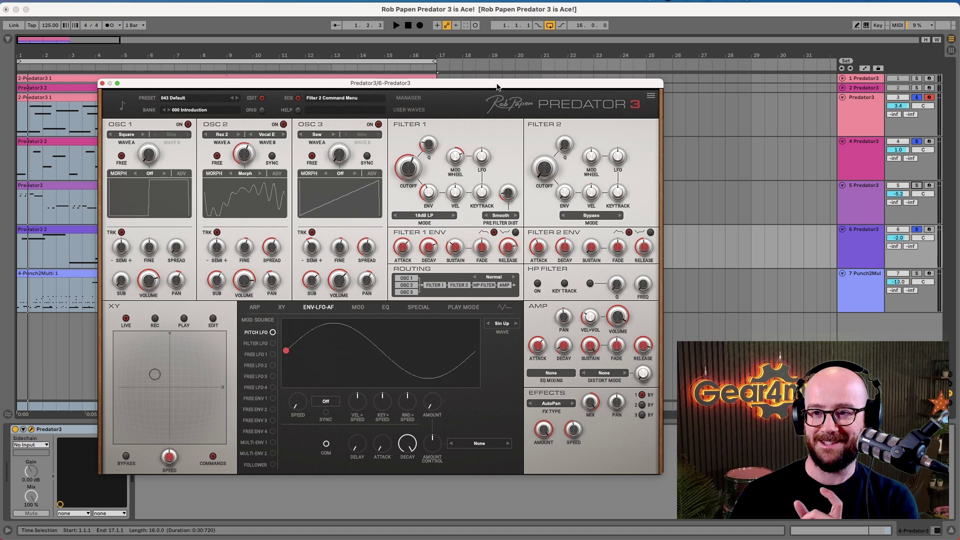
pyautogui.moveTo(497, 86); pyautogui.dragTo(499, 85)
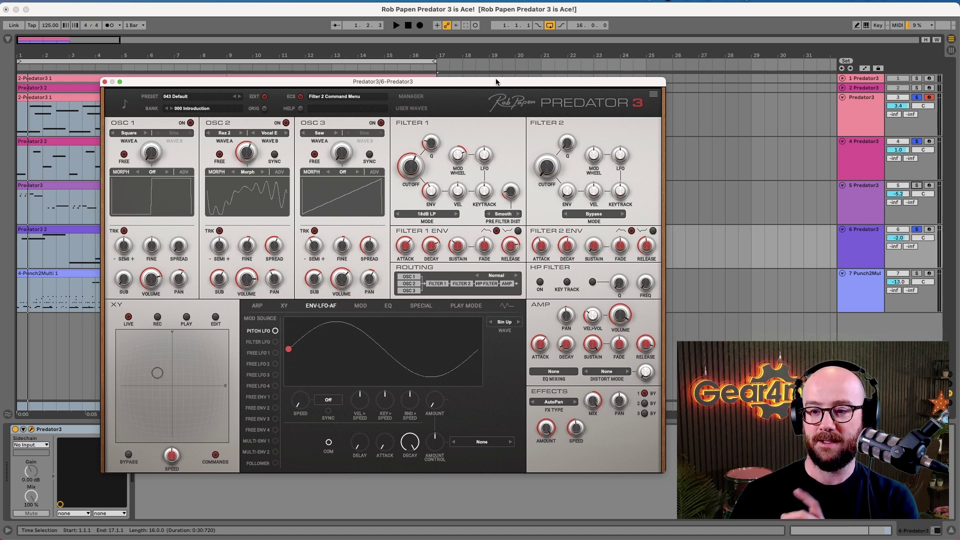
pyautogui.click(108, 82)
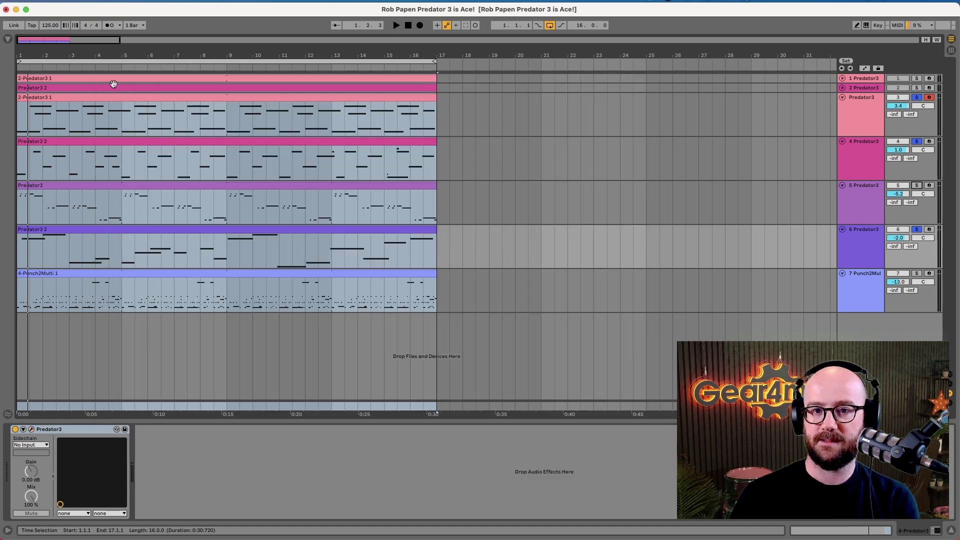
# Step: Show the Special page of track 3's Predator3 and look at the choices for morph preset A
pyautogui.click(871, 123)
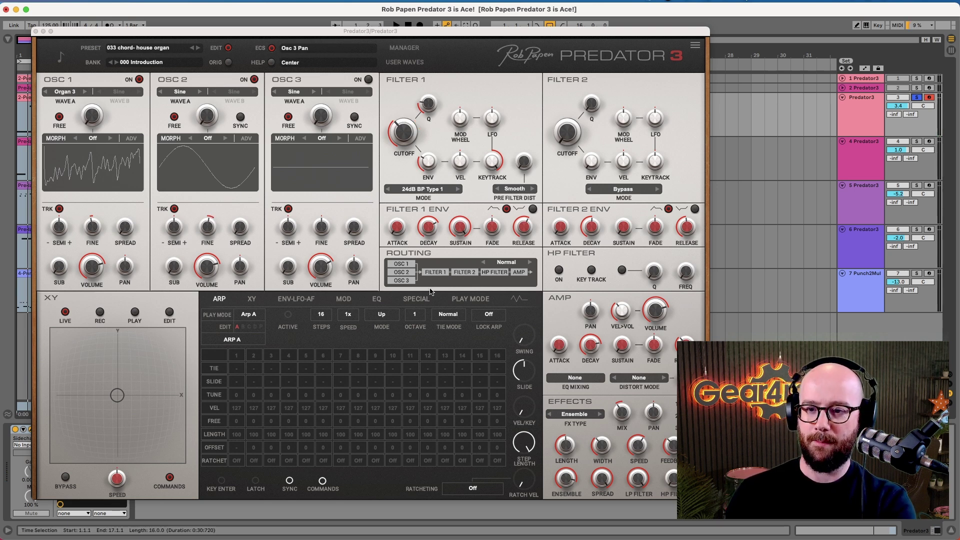
pyautogui.click(415, 299)
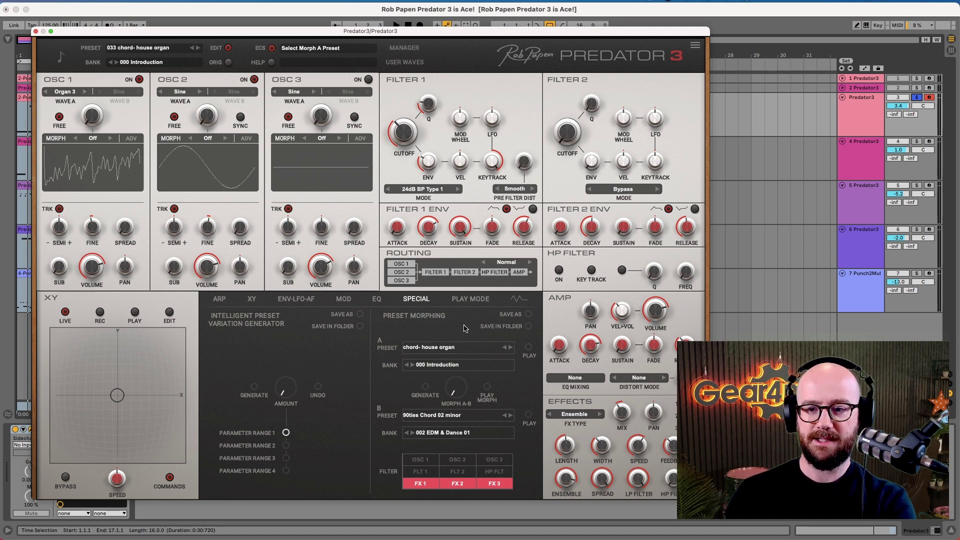
pyautogui.click(448, 349)
pyautogui.click(450, 334)
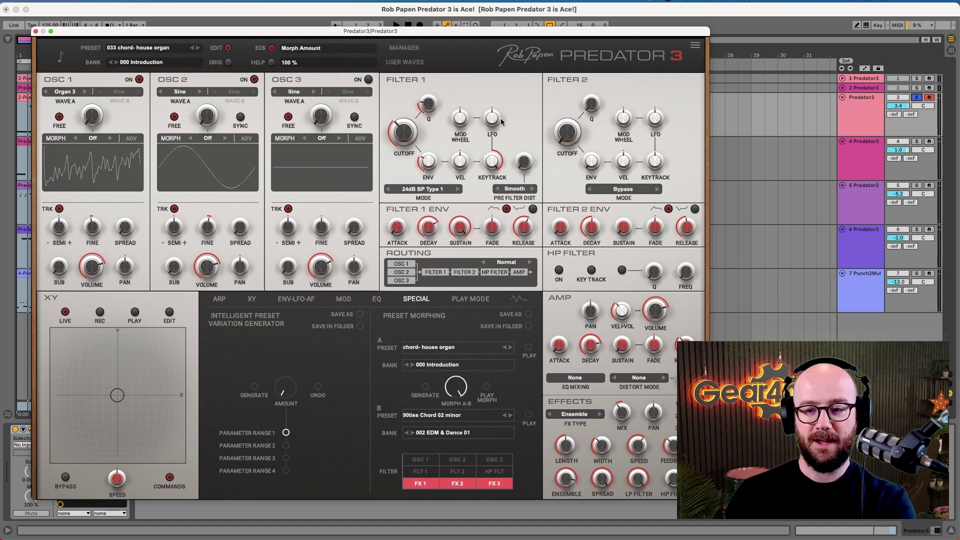
# Step: Generate a morphed preset at 100% morph amount, and another at 0%
pyautogui.click(426, 392)
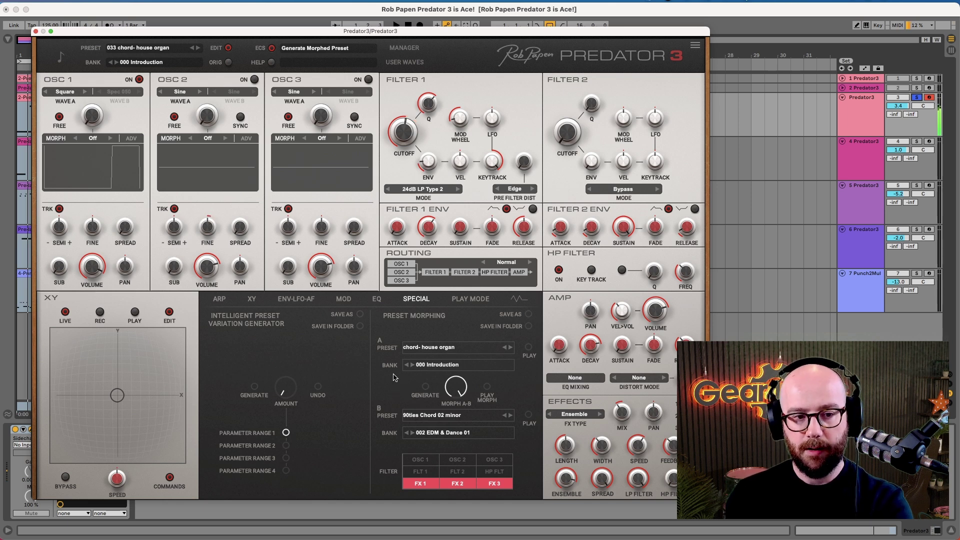
pyautogui.moveTo(456, 387); pyautogui.dragTo(461, 529)
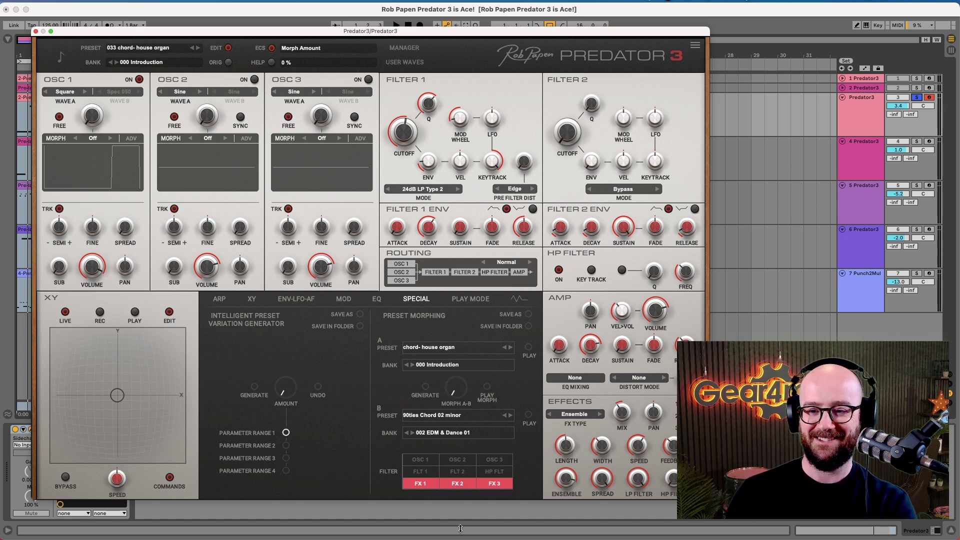
pyautogui.click(426, 386)
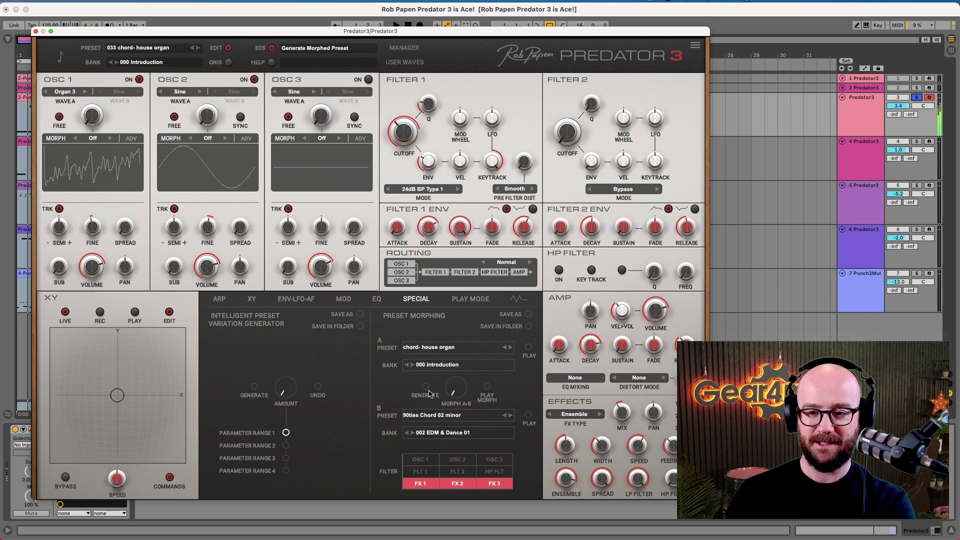
# Step: Set the Morph A-B amount to about halfway and generate the morphed preset several times
pyautogui.moveTo(458, 391); pyautogui.dragTo(461, 341)
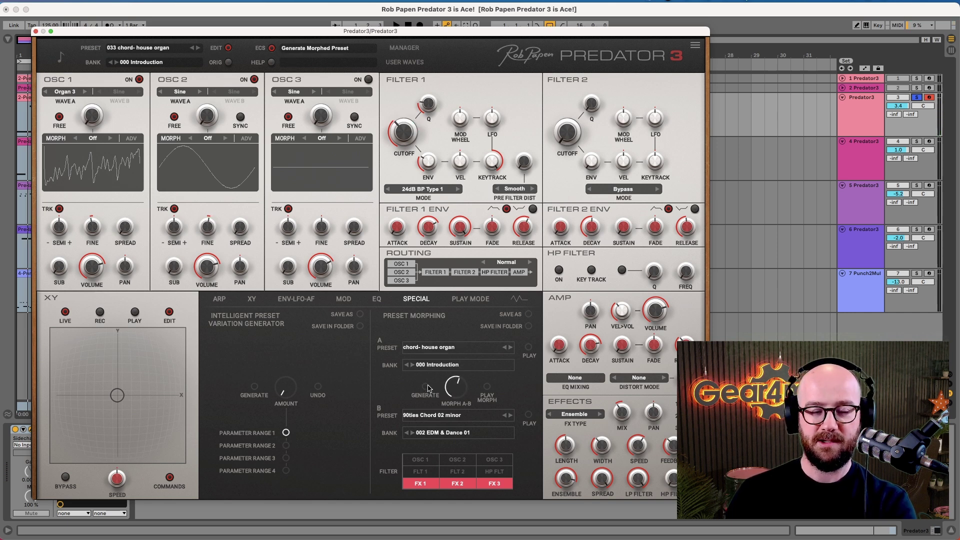
pyautogui.click(427, 387)
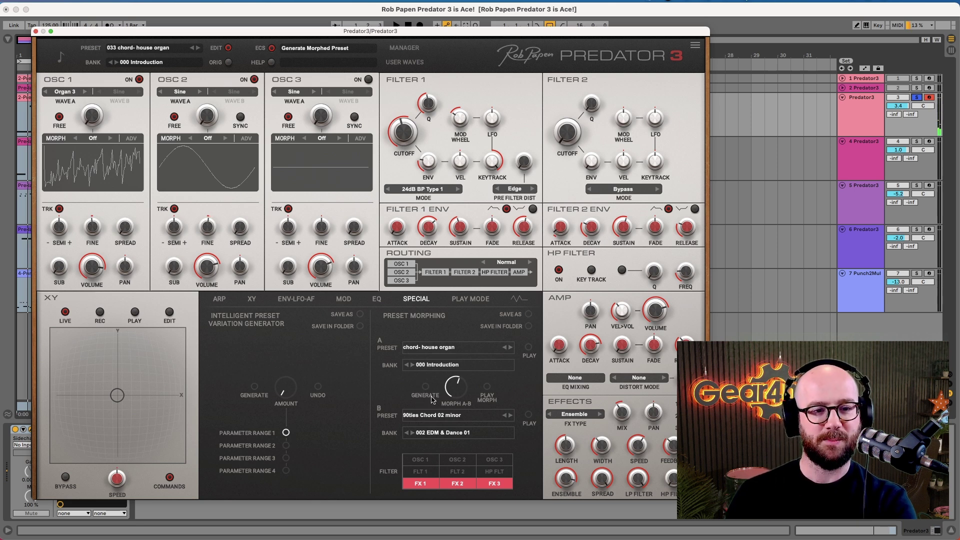
pyautogui.click(426, 388)
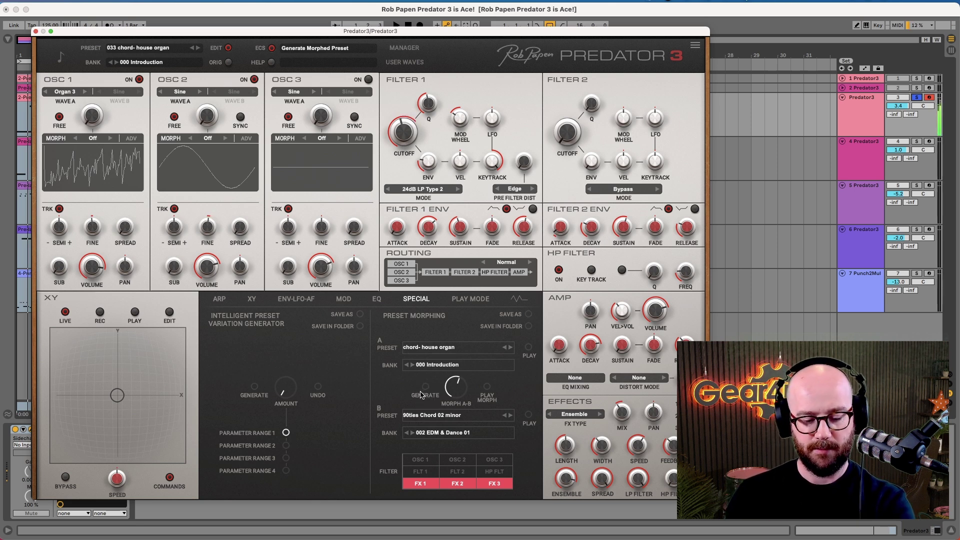
pyautogui.click(421, 395)
pyautogui.click(425, 388)
# Step: Raise the Morph A-B amount to about three quarters of the way toward preset B
pyautogui.moveTo(457, 389); pyautogui.dragTo(452, 373)
pyautogui.moveTo(475, 280); pyautogui.dragTo(475, 354)
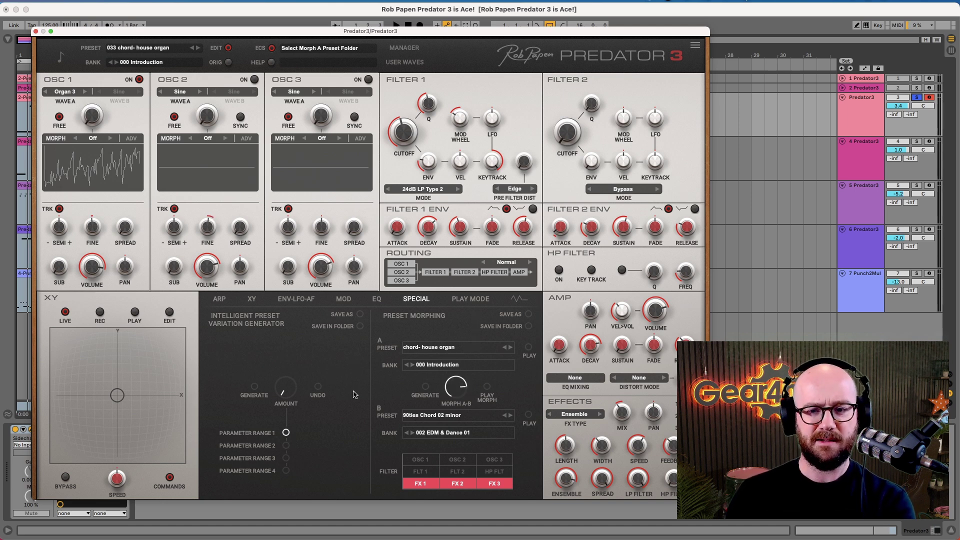
# Step: Generate a morphed preset, and toggle the FX 1, FX 2 and FX 3 morph filters off and back on
pyautogui.click(427, 388)
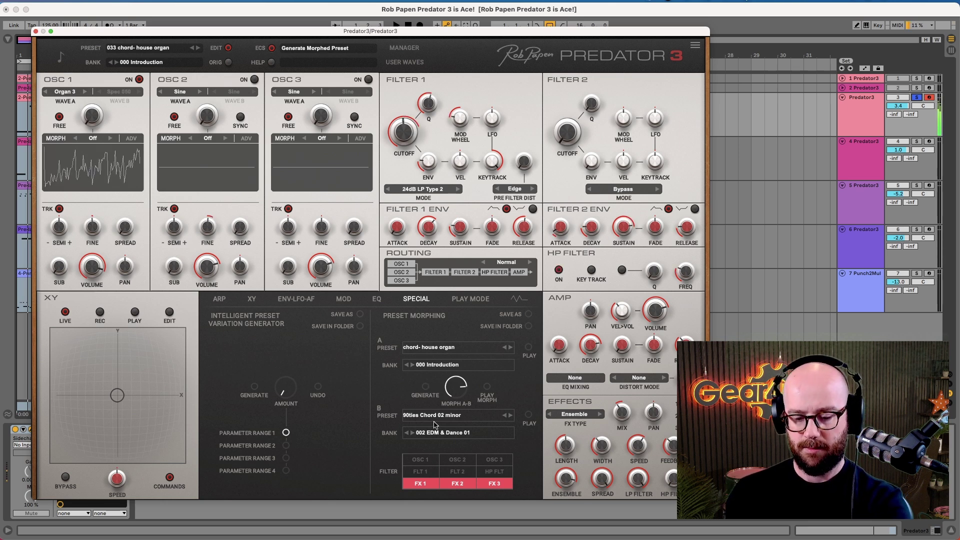
pyautogui.click(432, 484)
pyautogui.click(456, 483)
pyautogui.click(484, 485)
pyautogui.click(456, 484)
pyautogui.click(420, 484)
pyautogui.click(450, 484)
pyautogui.click(456, 484)
pyautogui.click(486, 485)
pyautogui.click(459, 486)
pyautogui.click(457, 485)
pyautogui.click(429, 485)
pyautogui.click(458, 484)
pyautogui.click(491, 484)
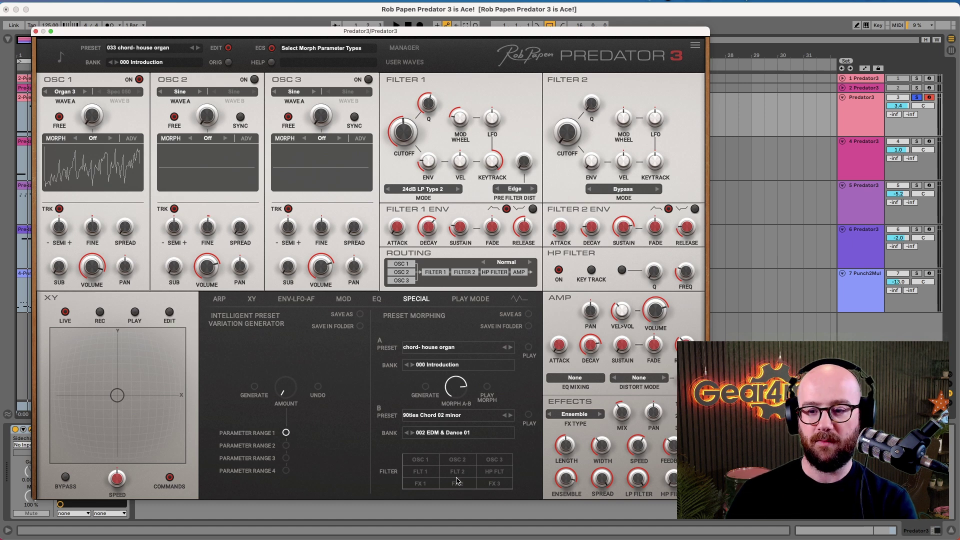
pyautogui.click(421, 484)
pyautogui.click(458, 484)
pyautogui.click(457, 484)
pyautogui.click(491, 484)
pyautogui.click(458, 484)
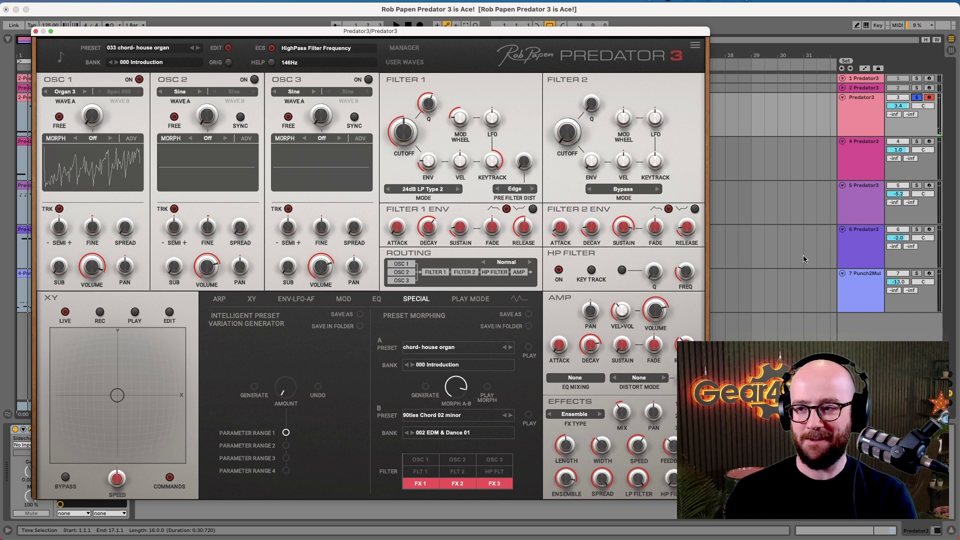
# Step: Play the song with the Punch2Multi track soloed alongside track 3, and generate morphed presets, reducing Morph A-B to slightly past halfway
pyautogui.press('space')
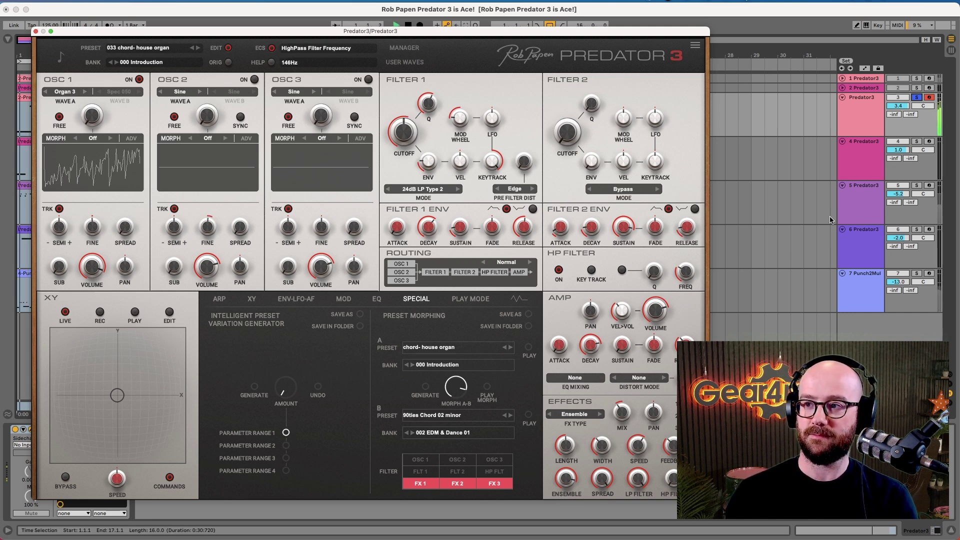
pyautogui.click(918, 274)
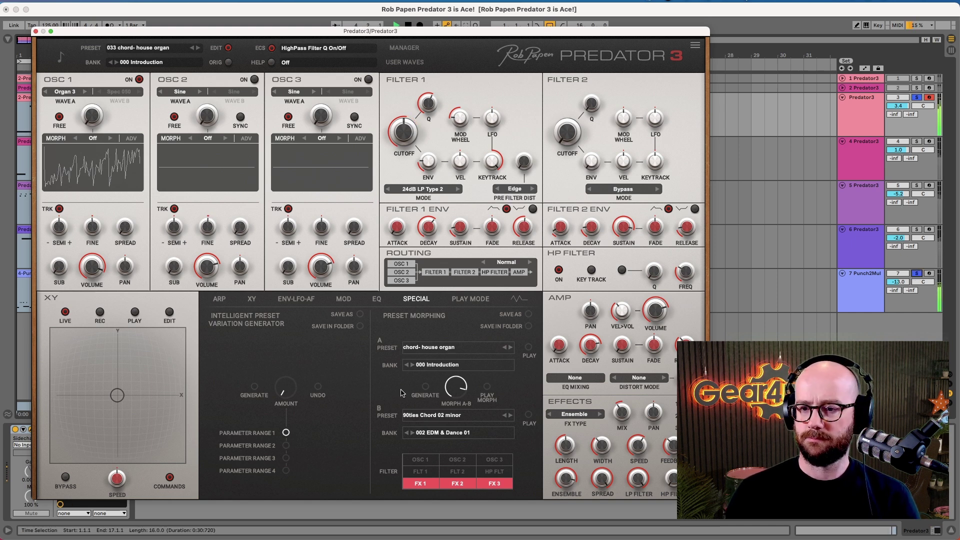
pyautogui.click(425, 389)
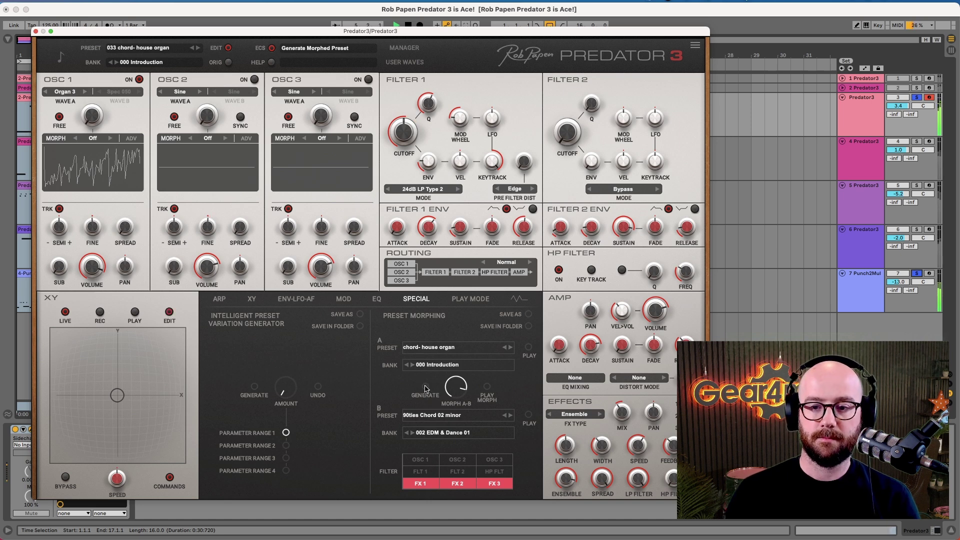
pyautogui.click(430, 400)
pyautogui.click(426, 390)
pyautogui.click(427, 388)
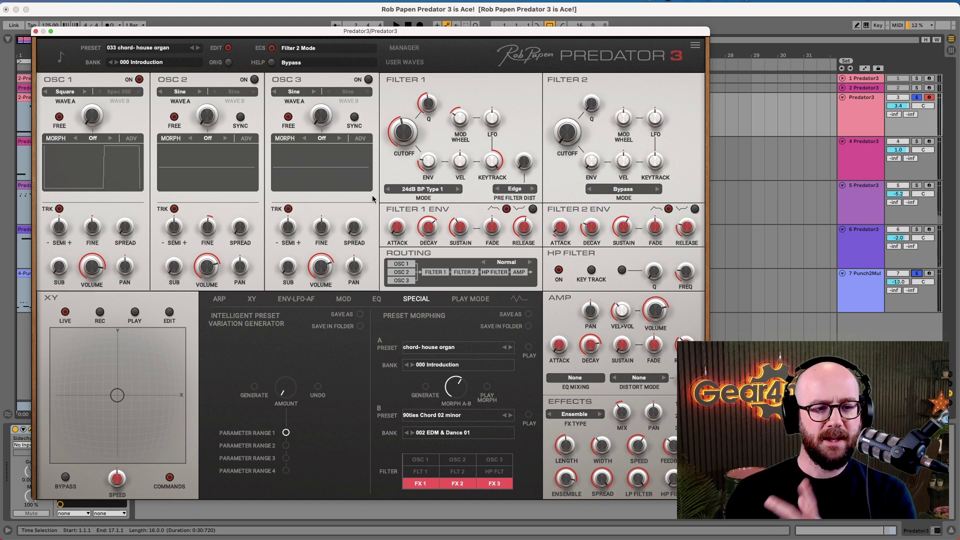
# Step: Solo track 4 alone, start playback and show the Arp page of its Predator3 instance
pyautogui.click(917, 142)
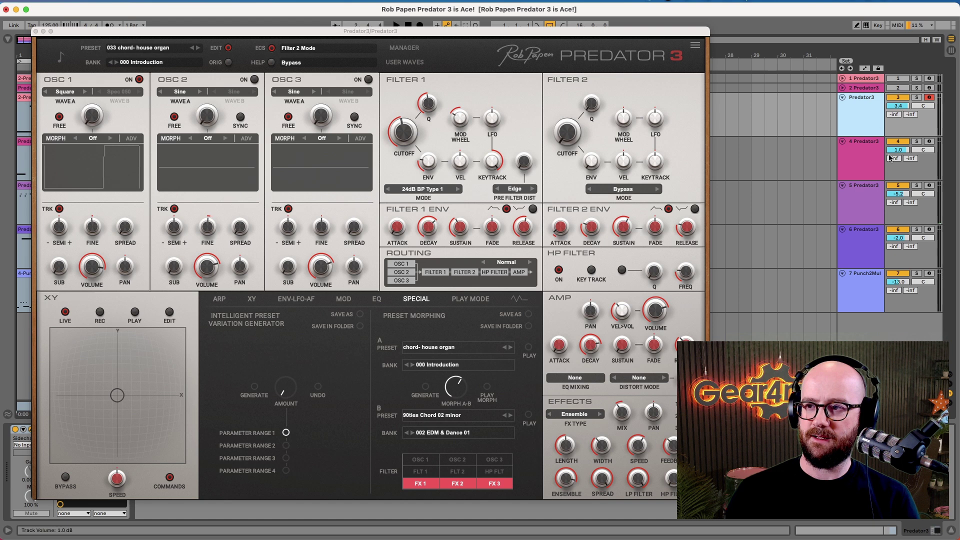
pyautogui.click(847, 174)
pyautogui.press('space')
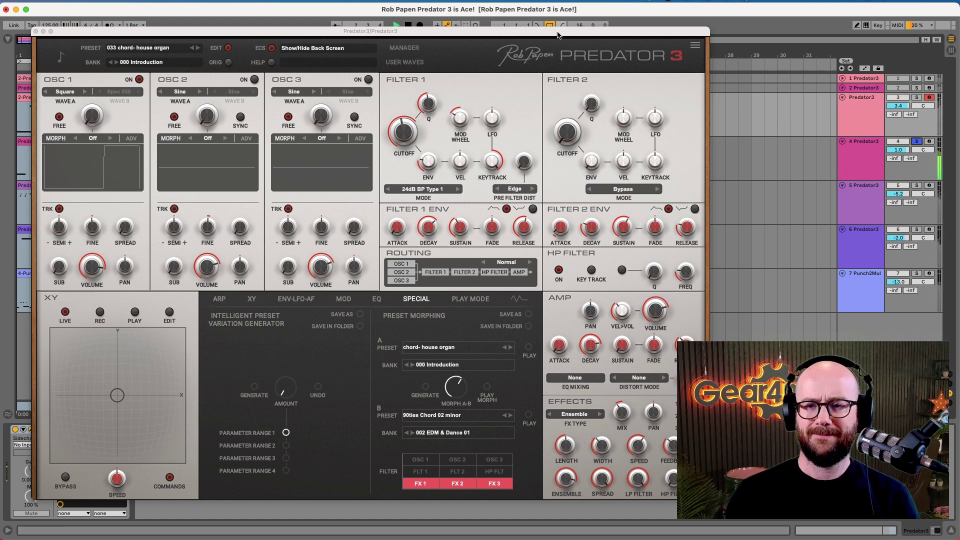
pyautogui.click(877, 155)
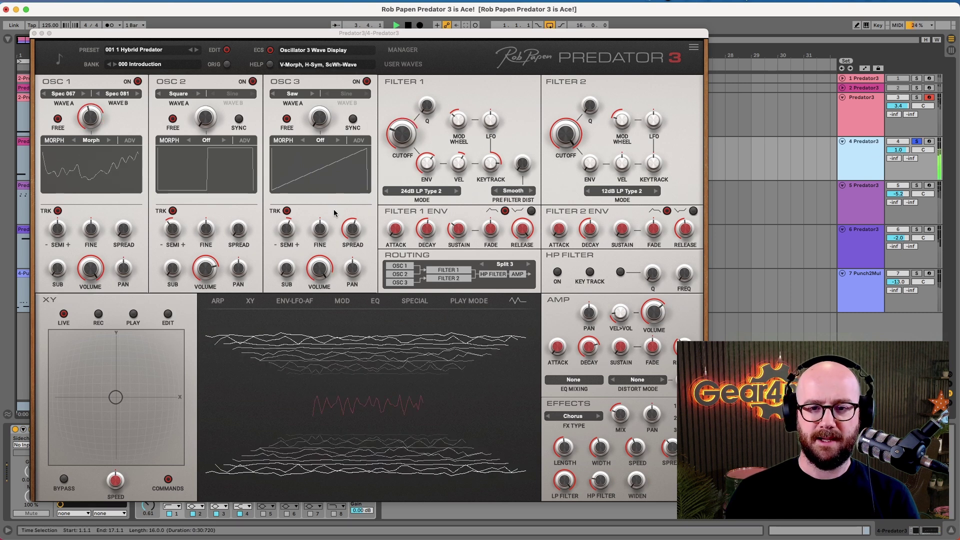
pyautogui.click(217, 300)
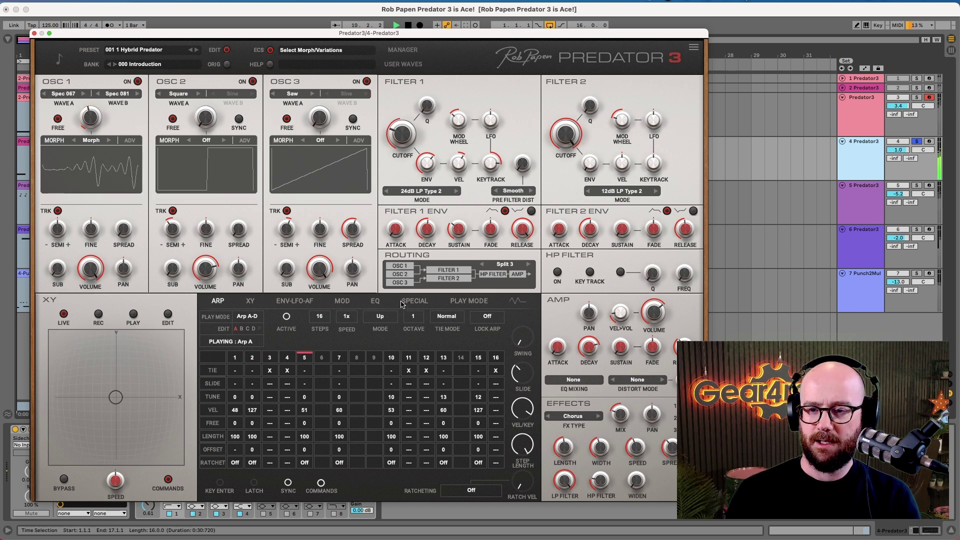
# Step: On track 4's Special page, generate preset variations at a 34% variation amount and undo them
pyautogui.moveTo(521, 37); pyautogui.dragTo(520, 380)
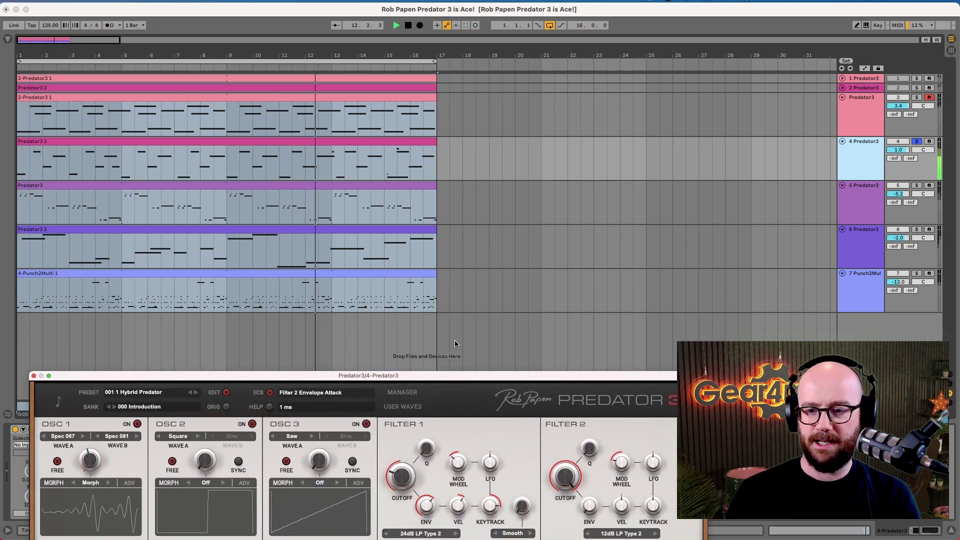
pyautogui.moveTo(470, 379); pyautogui.dragTo(481, 28)
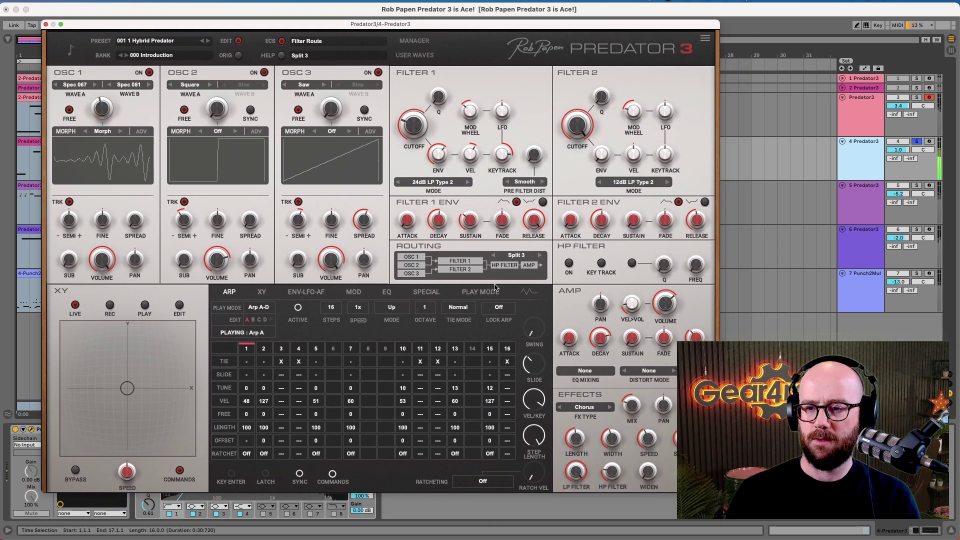
pyautogui.click(426, 291)
pyautogui.moveTo(302, 386); pyautogui.dragTo(302, 354)
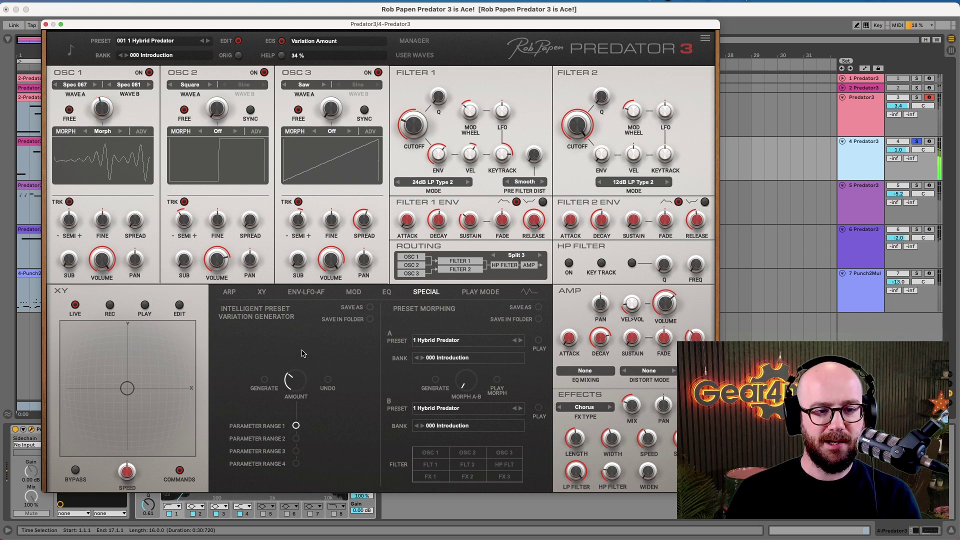
pyautogui.click(265, 380)
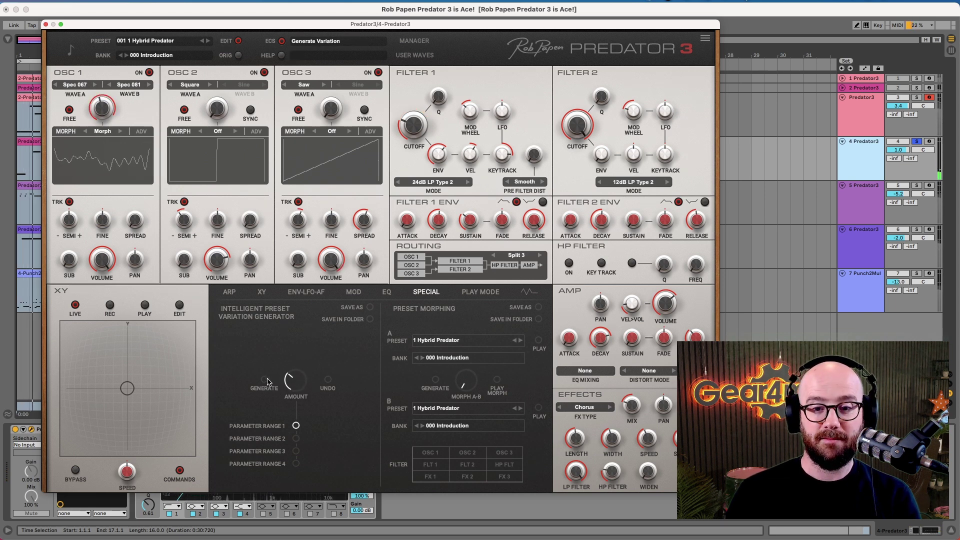
pyautogui.click(265, 380)
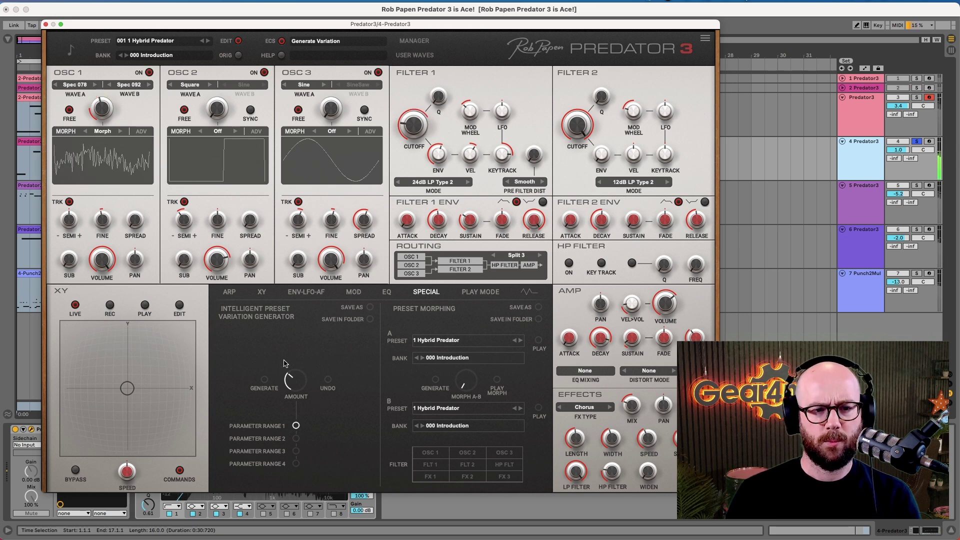
pyautogui.click(329, 384)
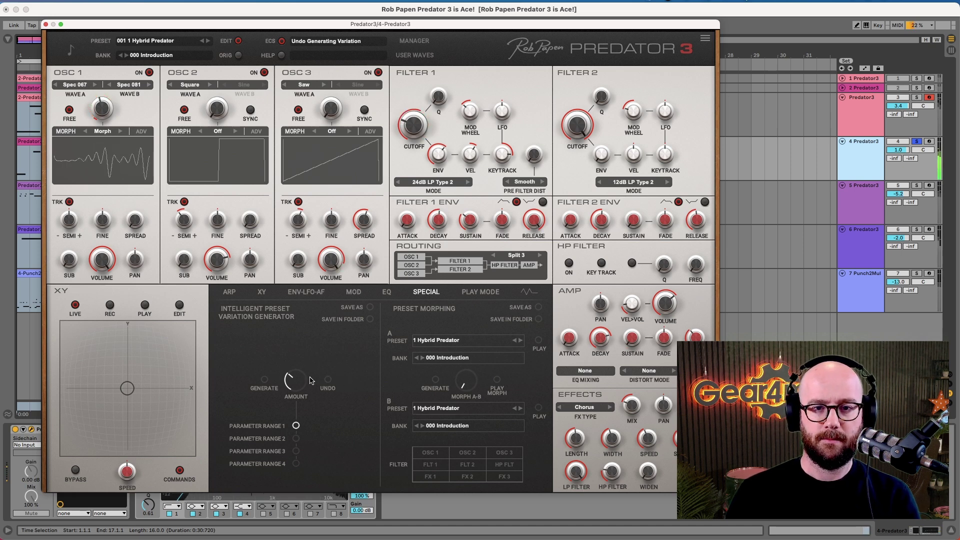
# Step: Lower the variation amount, generate a variation of the Hybrid Predator preset and undo it
pyautogui.moveTo(294, 382); pyautogui.dragTo(274, 387)
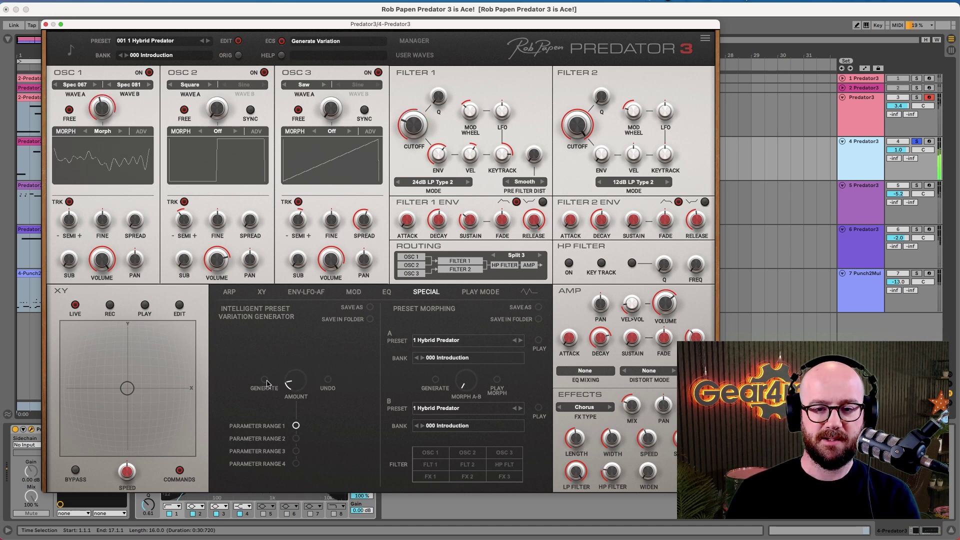
pyautogui.click(266, 382)
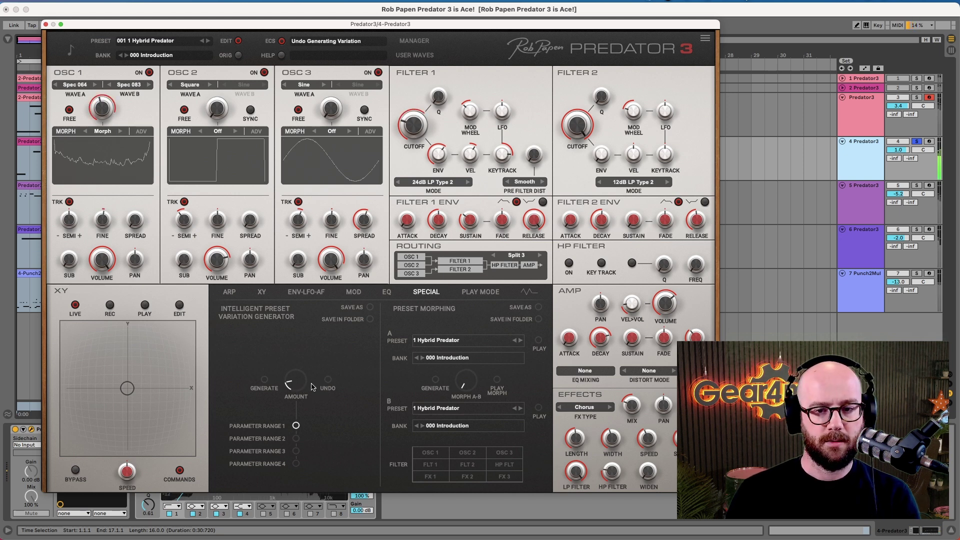
pyautogui.click(270, 391)
# Step: Set the variation amount to 60%, generate a variation, undo it and generate further variations
pyautogui.moveTo(295, 391); pyautogui.dragTo(295, 375)
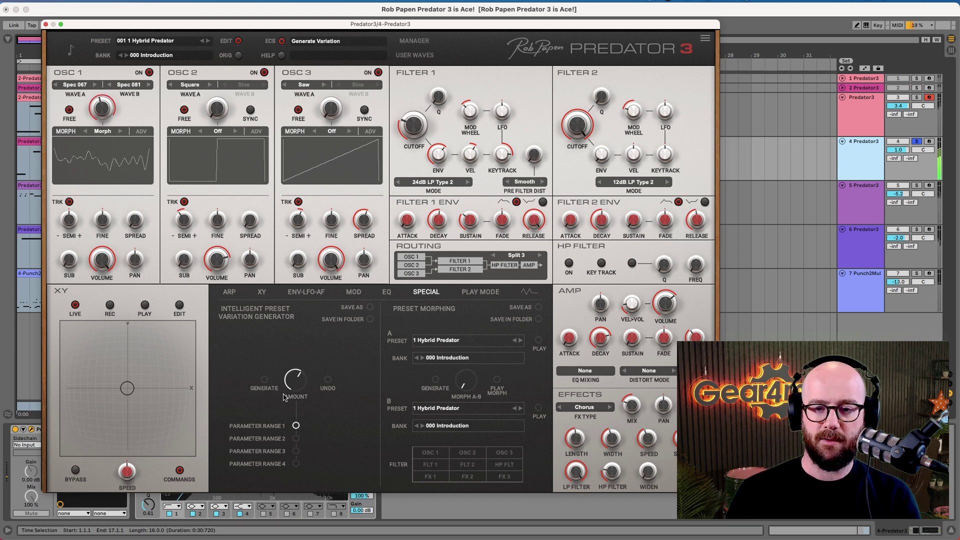
pyautogui.click(282, 392)
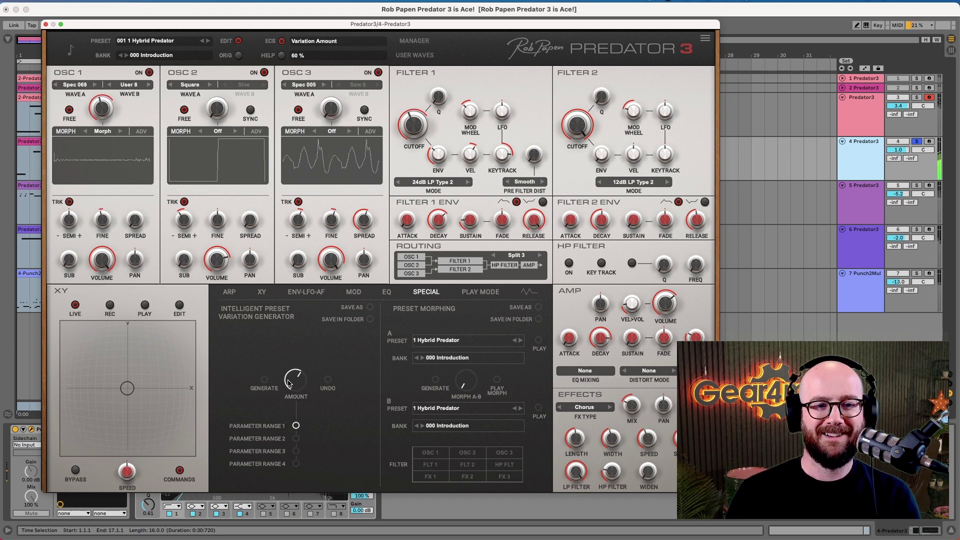
pyautogui.click(330, 387)
pyautogui.click(264, 381)
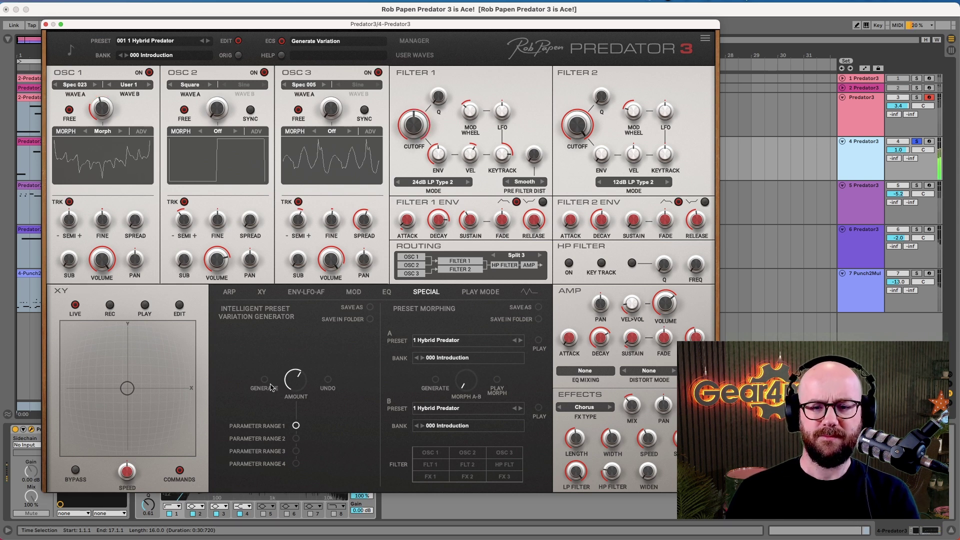
pyautogui.click(267, 382)
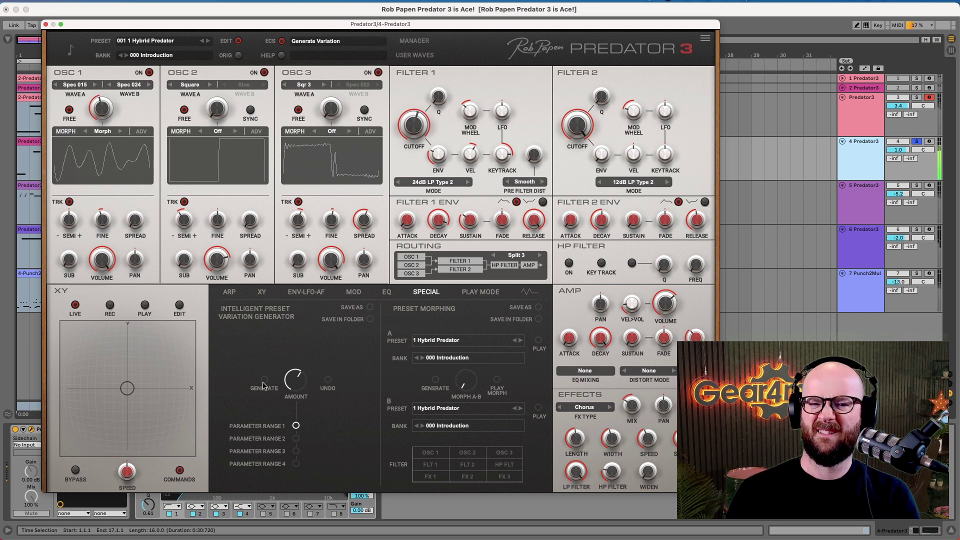
# Step: Solo the Punch2Multi track and track 3 alongside track 4, and set track 3's volume to 1.1 dB
pyautogui.click(919, 276)
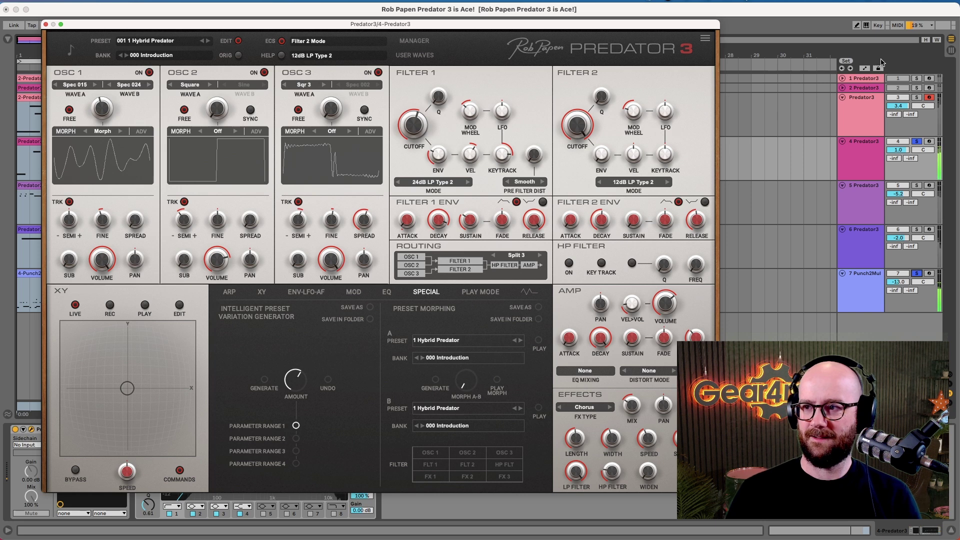
pyautogui.click(918, 98)
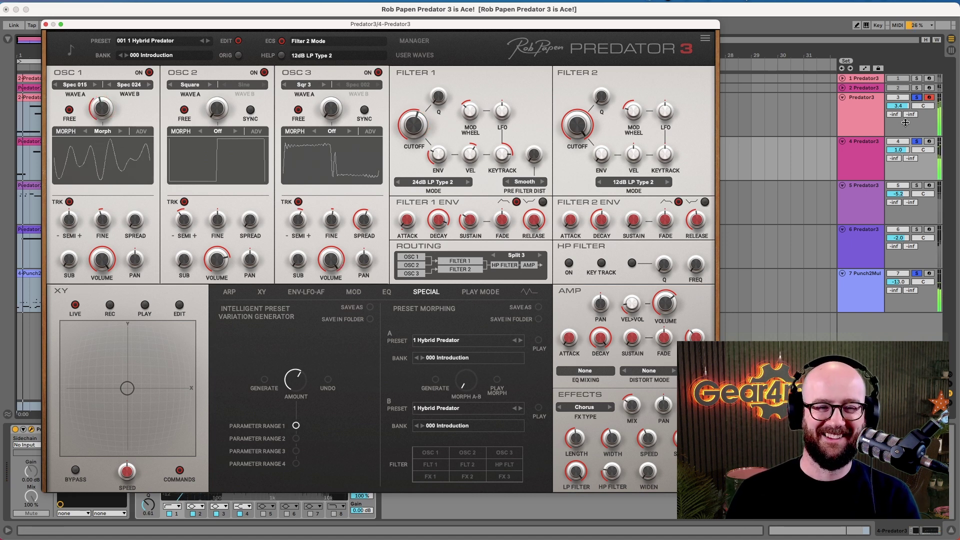
pyautogui.moveTo(898, 106); pyautogui.dragTo(899, 103)
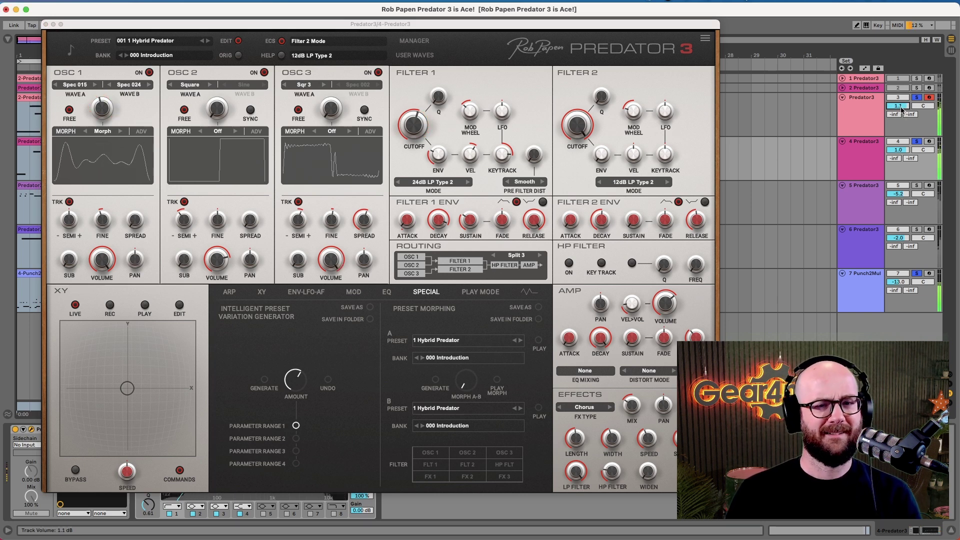
# Step: Select Parameter Range 4 in the variation generator and generate a new variation of track 4's sound
pyautogui.click(382, 424)
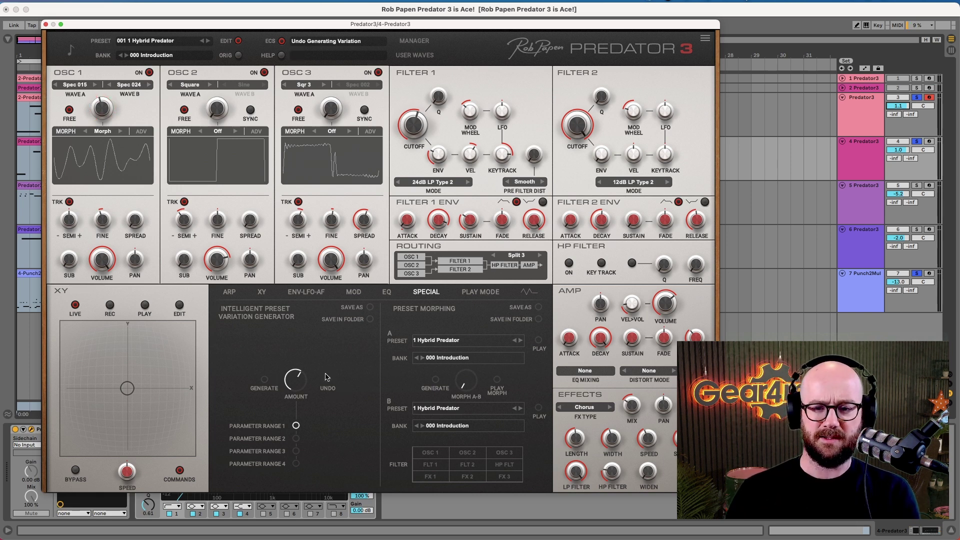
pyautogui.click(296, 450)
pyautogui.click(296, 465)
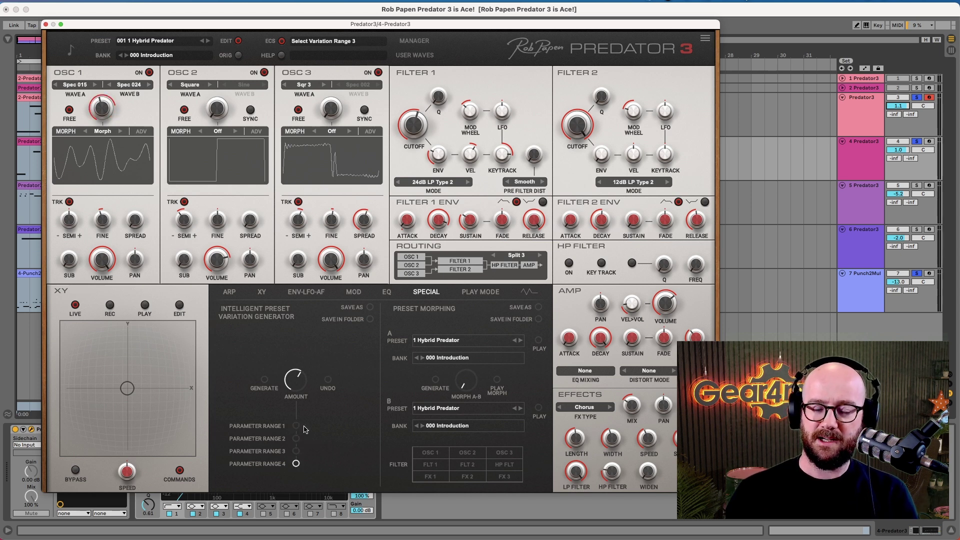
pyautogui.click(264, 393)
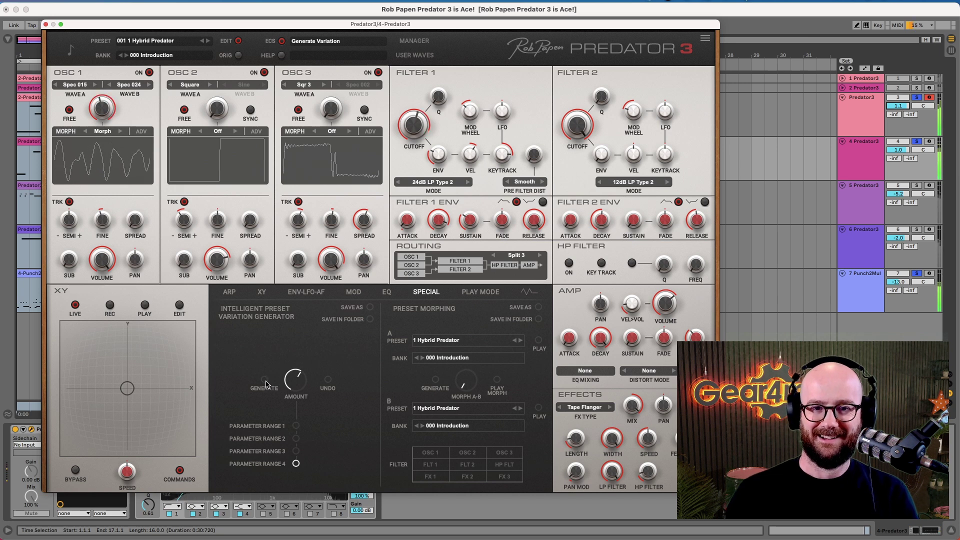
# Step: Clear the soloed tracks, solo track 4 on its own and show its Predator3 instance
pyautogui.click(919, 98)
pyautogui.click(919, 98)
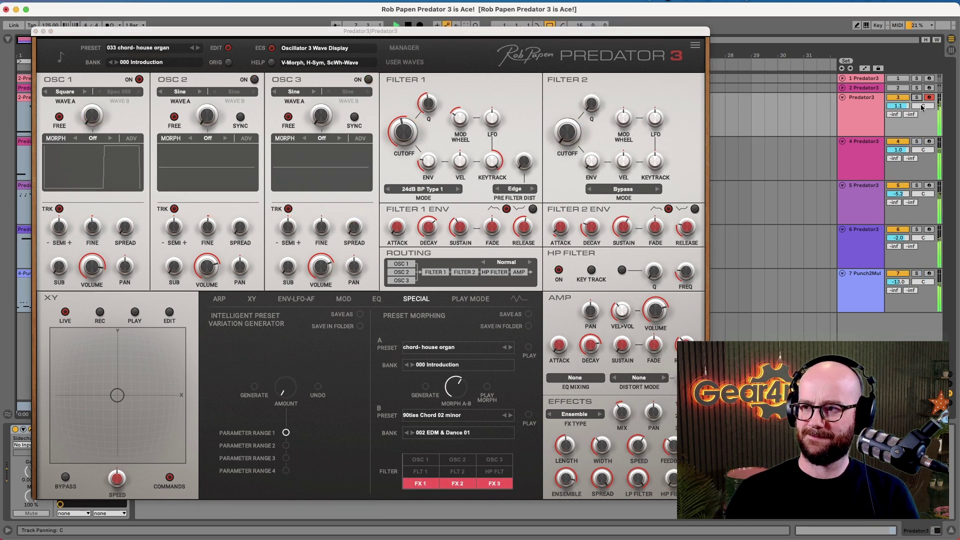
pyautogui.click(918, 142)
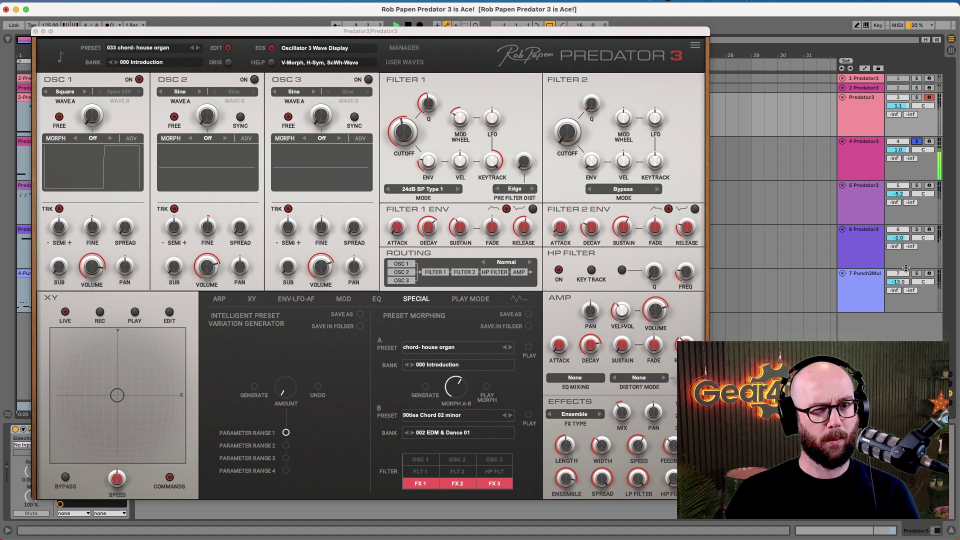
pyautogui.click(854, 158)
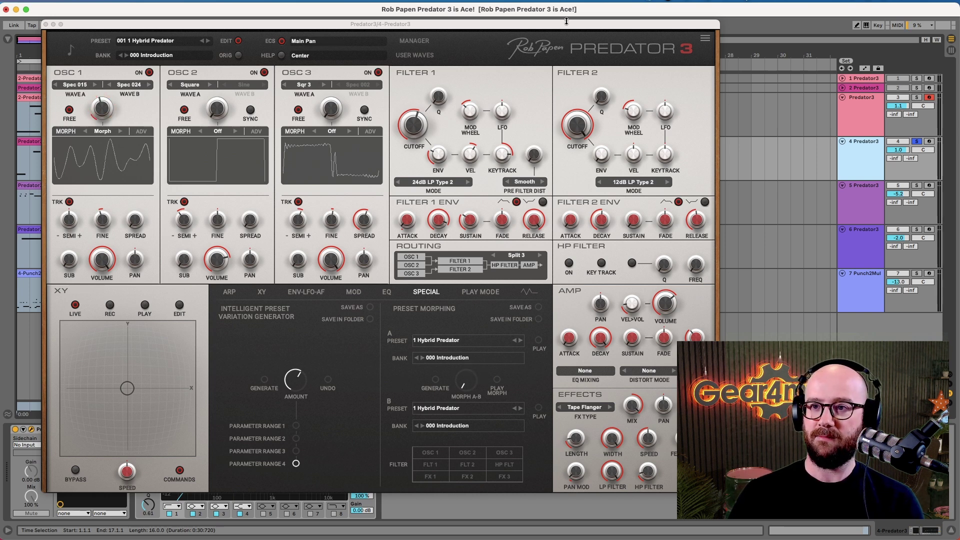
# Step: Add tracks 4 and 2 to the solo alongside track 3 during playback
pyautogui.moveTo(567, 28); pyautogui.dragTo(565, 32)
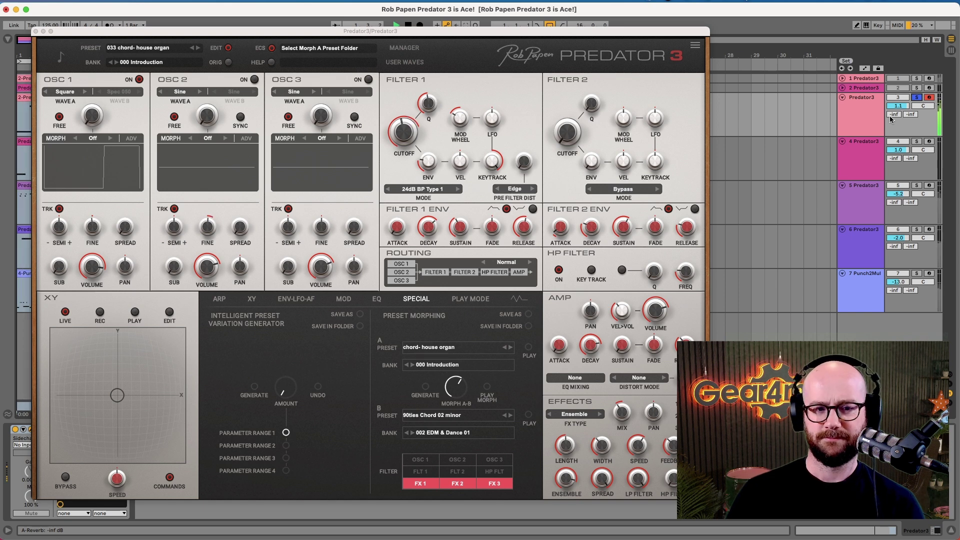
pyautogui.click(918, 142)
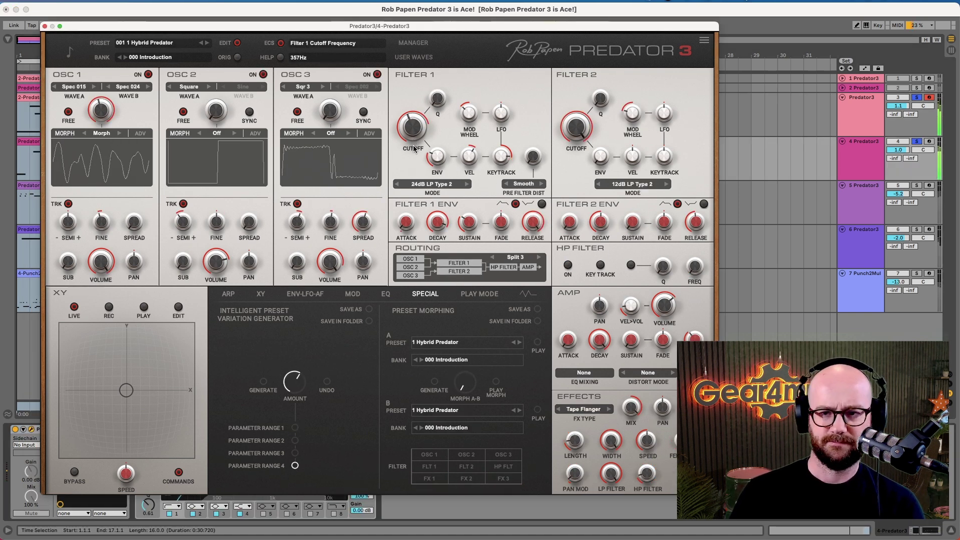
pyautogui.click(917, 89)
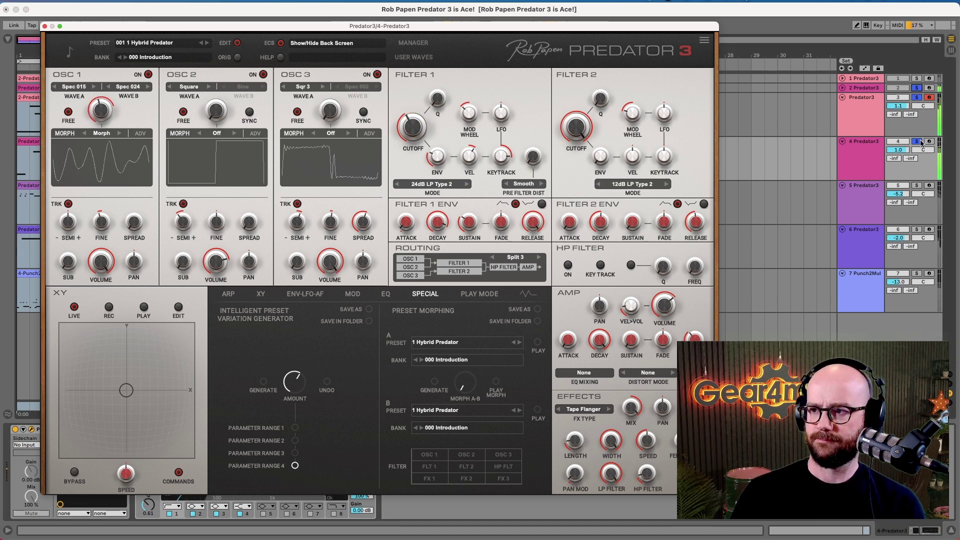
# Step: Add tracks 5, 6 and 7 to the solo and set track 4's volume to -18.6 dB, track 5's to -3.3 dB and track 6's to -2.6 dB
pyautogui.click(917, 273)
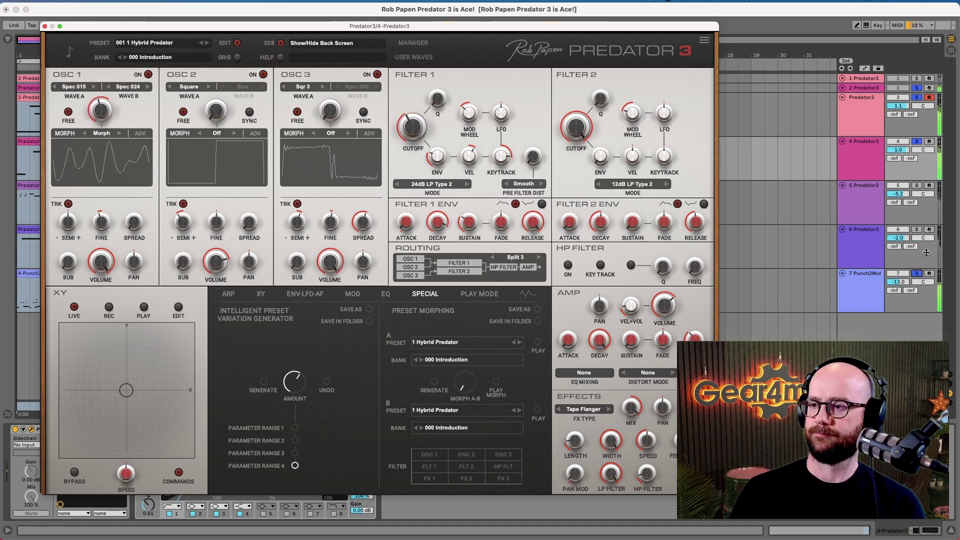
pyautogui.click(916, 230)
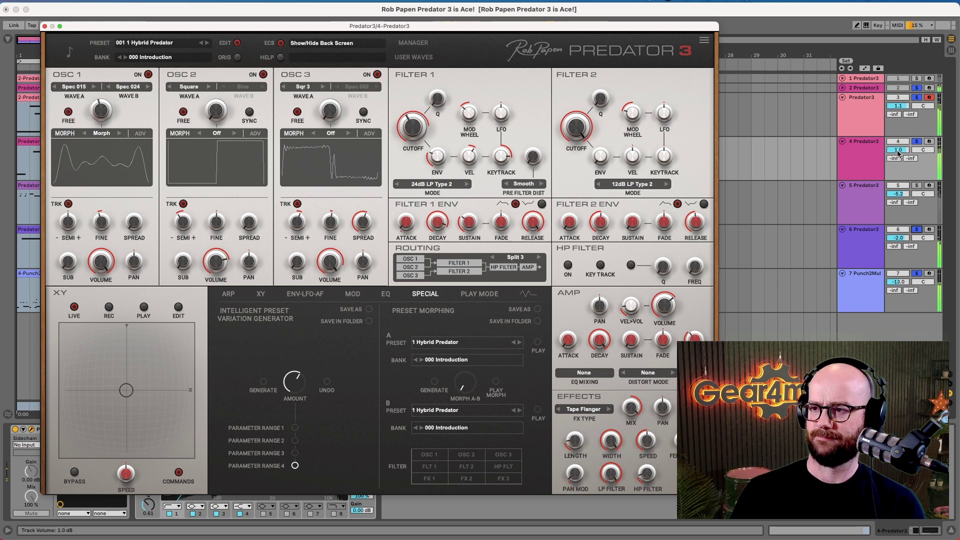
pyautogui.moveTo(899, 151); pyautogui.dragTo(899, 153)
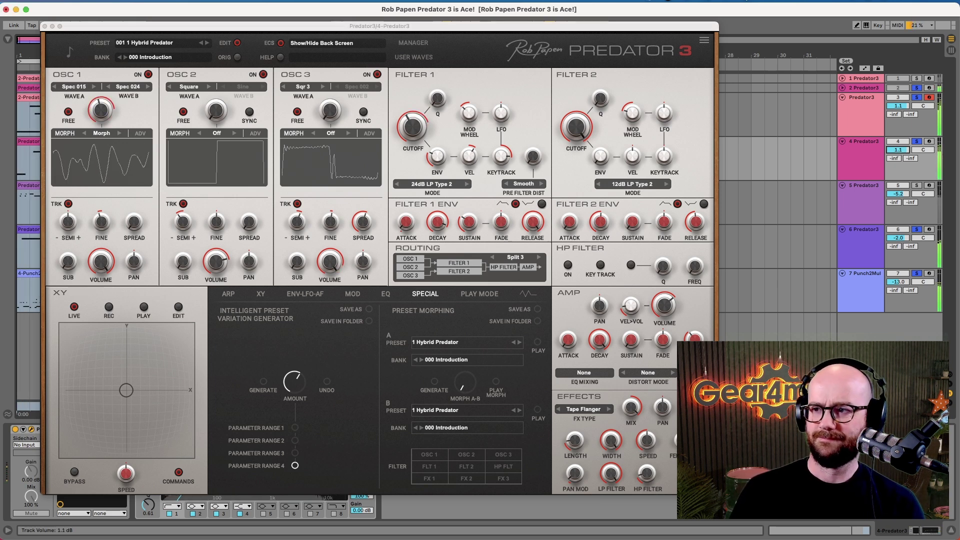
pyautogui.moveTo(899, 153); pyautogui.dragTo(899, 184)
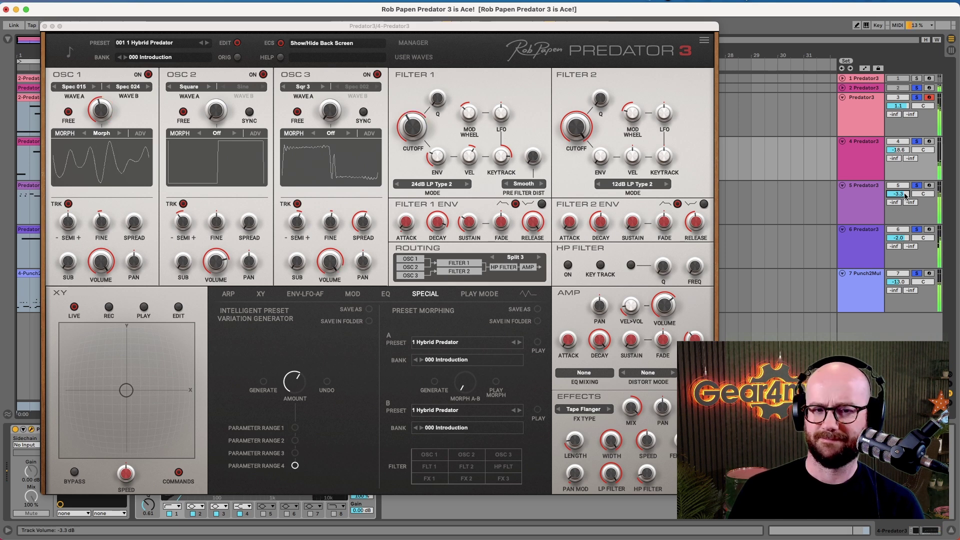
pyautogui.moveTo(898, 238); pyautogui.dragTo(899, 236)
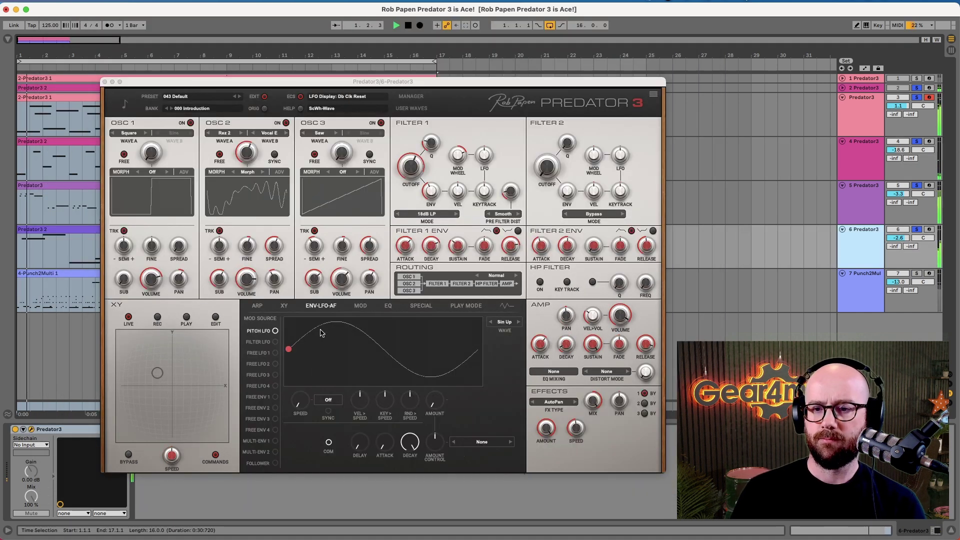
# Step: Generate two variations of track 6's Predator3 sound in Parameter Range 1, raising the variation amount before each one
pyautogui.click(421, 306)
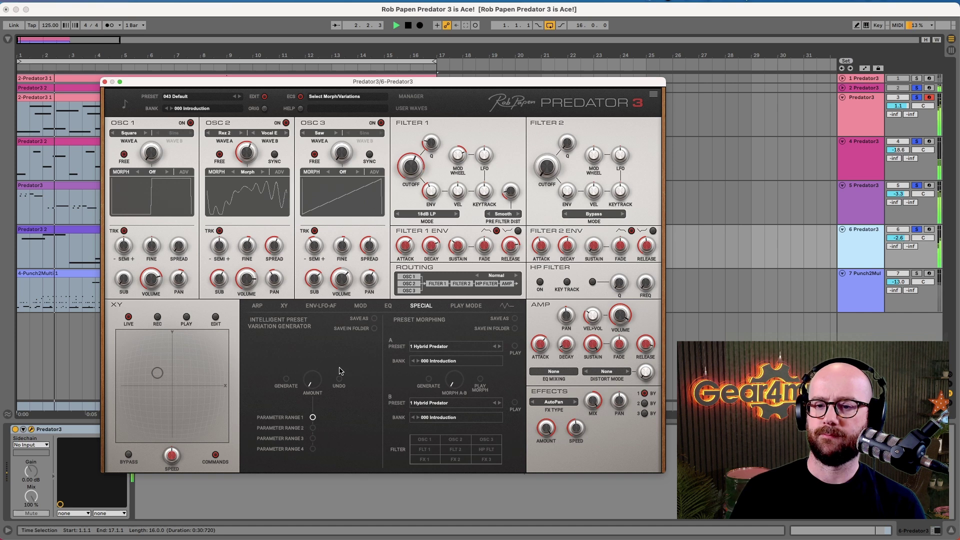
pyautogui.moveTo(315, 361); pyautogui.dragTo(320, 351)
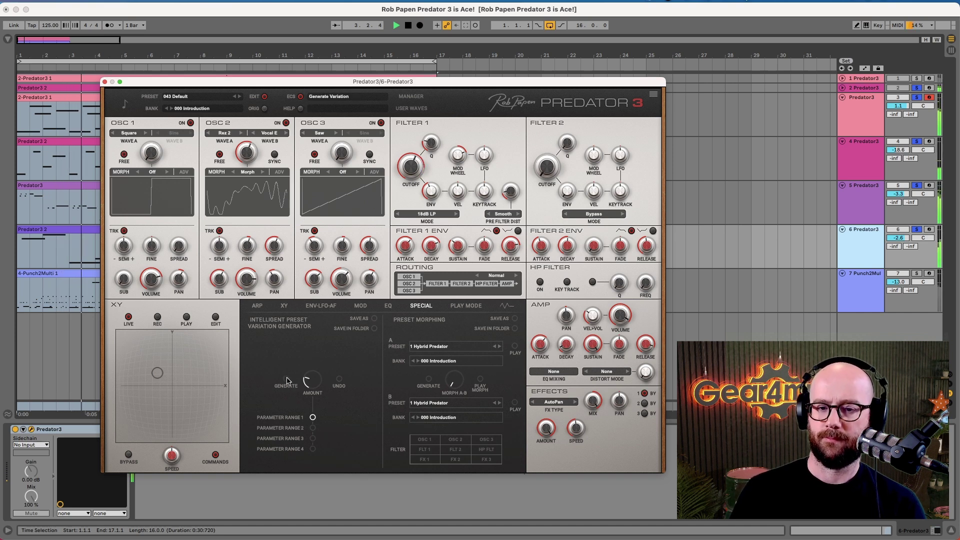
pyautogui.click(285, 383)
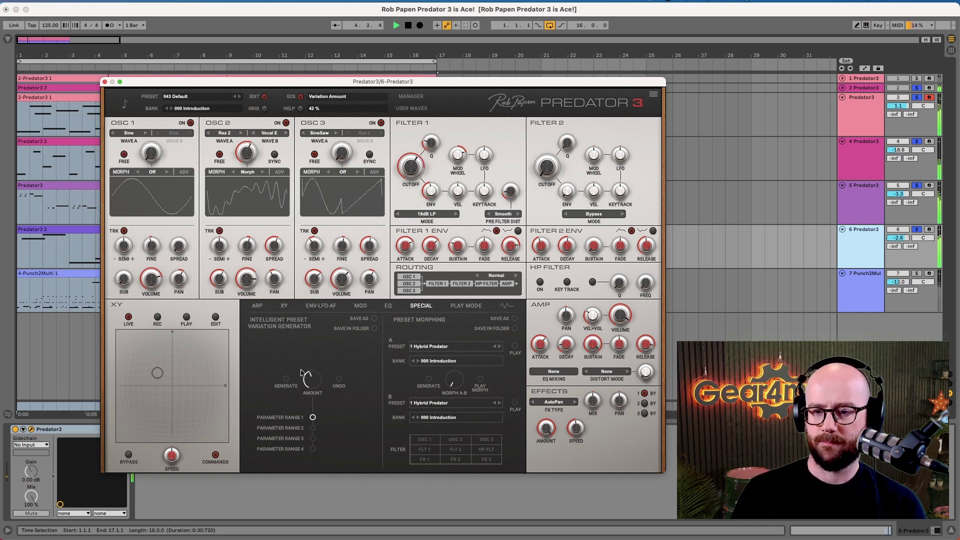
pyautogui.click(289, 383)
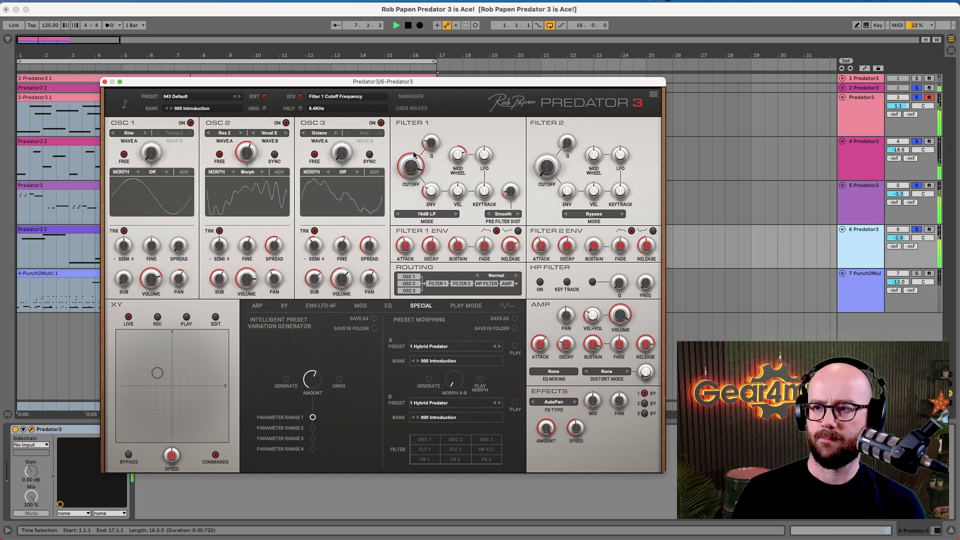
# Step: Take track 5 out of the solo and stop playback
pyautogui.click(916, 186)
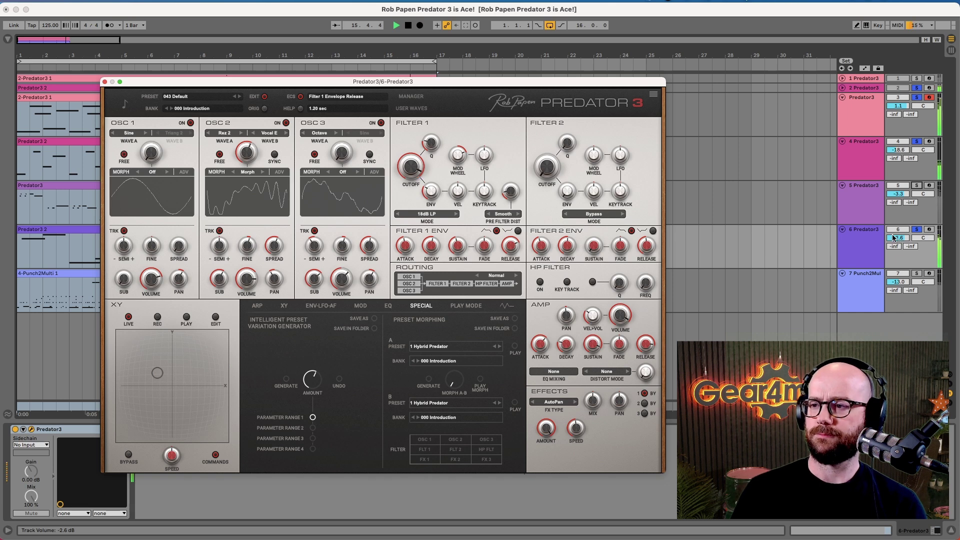
pyautogui.click(409, 25)
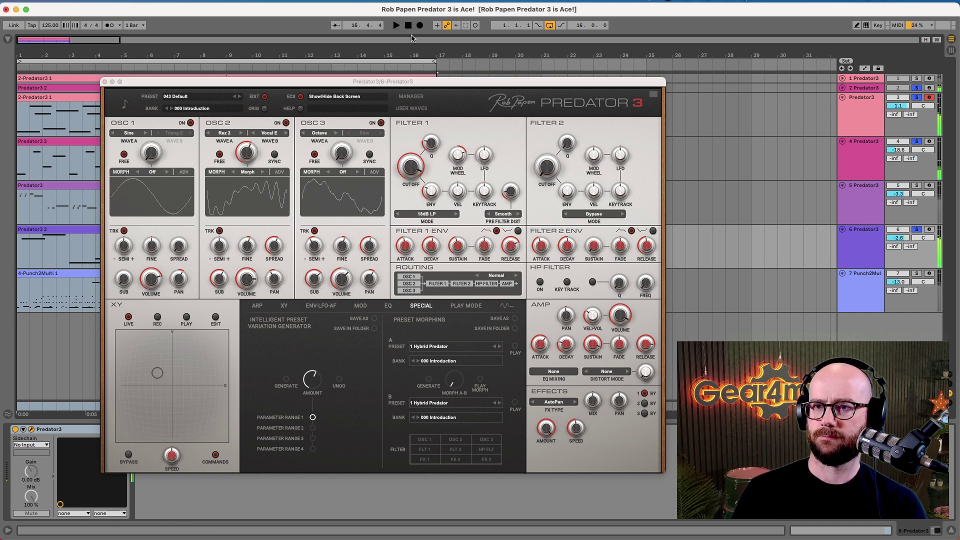